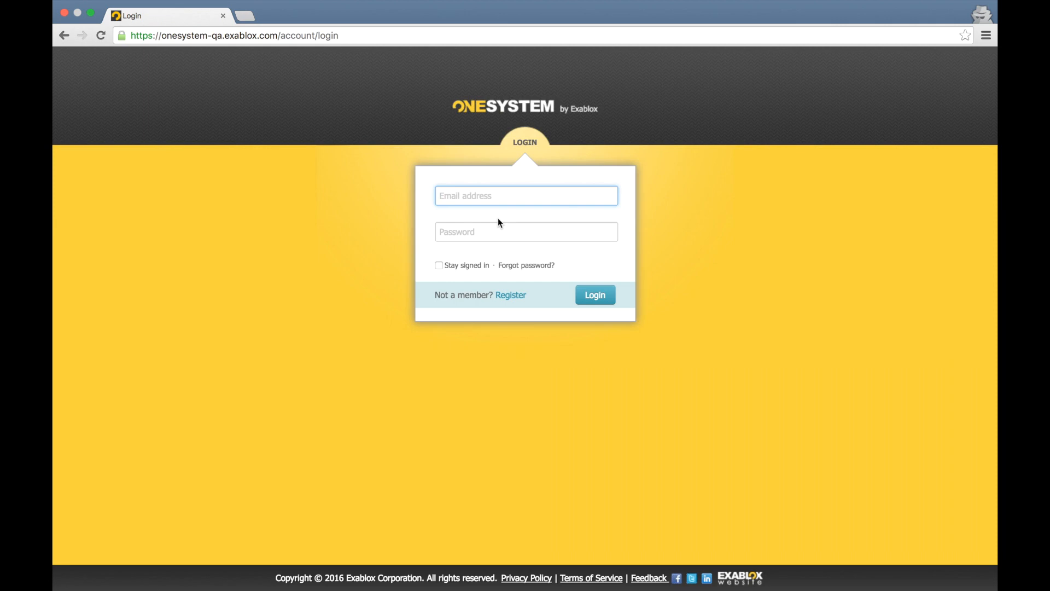
Sign in with the account email and password.
key(Tab)
text(•••••••••)
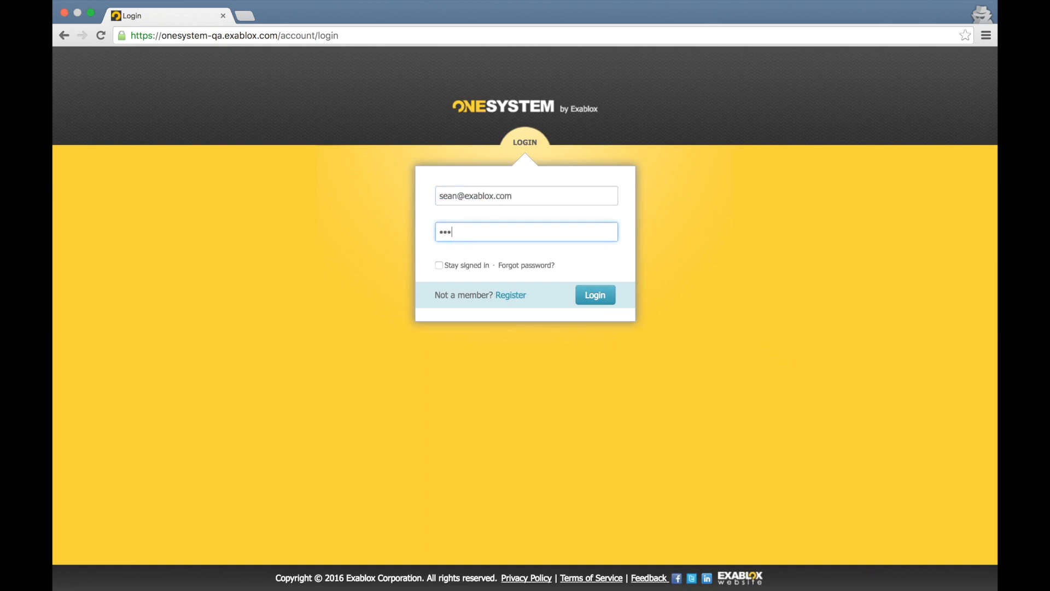
key(Return)
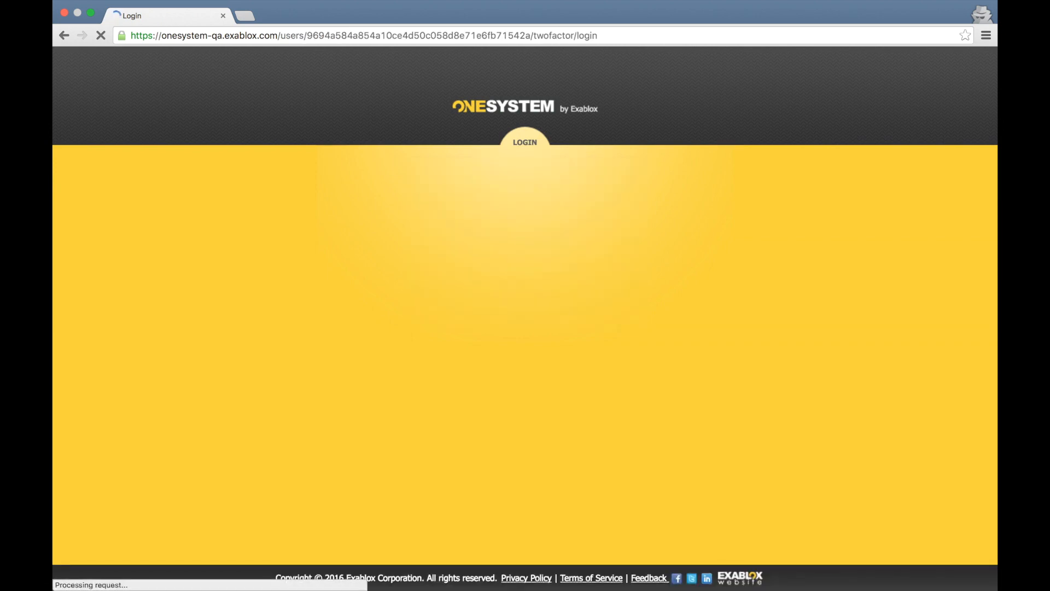
Keep this computer trusted and enter the two-step verification code.
click(391, 375)
click(572, 271)
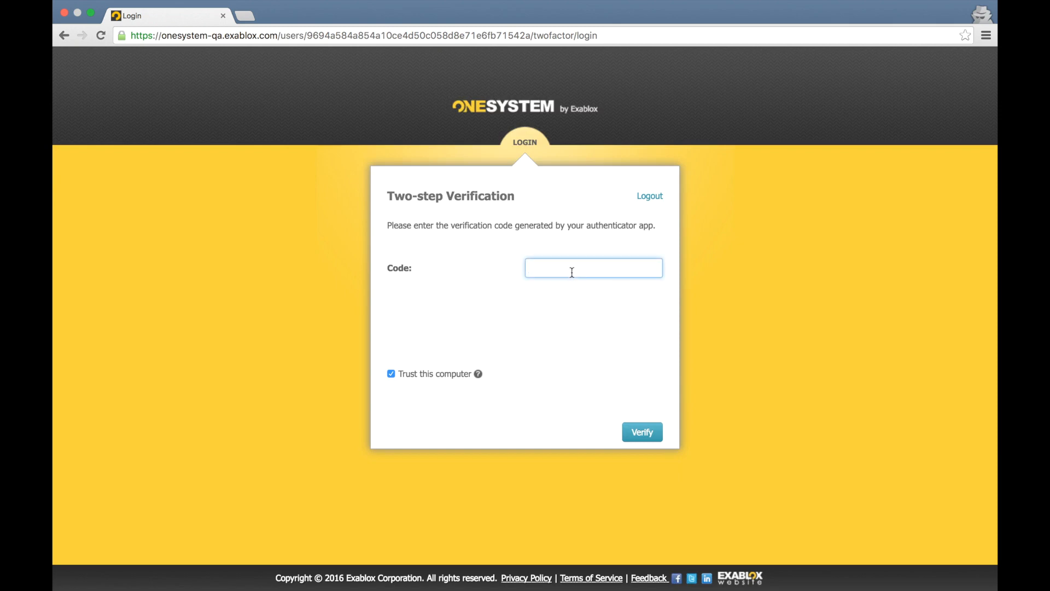
Verify the code and open the organization's Overview with its London, NewYork, Paris, SanFrancisco and Syndey rings.
click(644, 435)
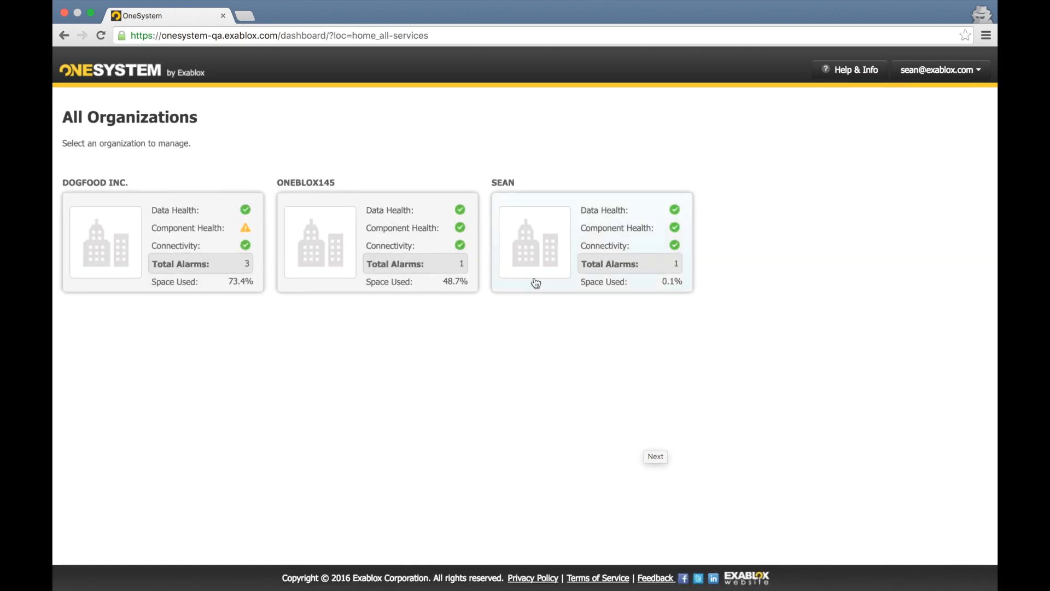
click(551, 266)
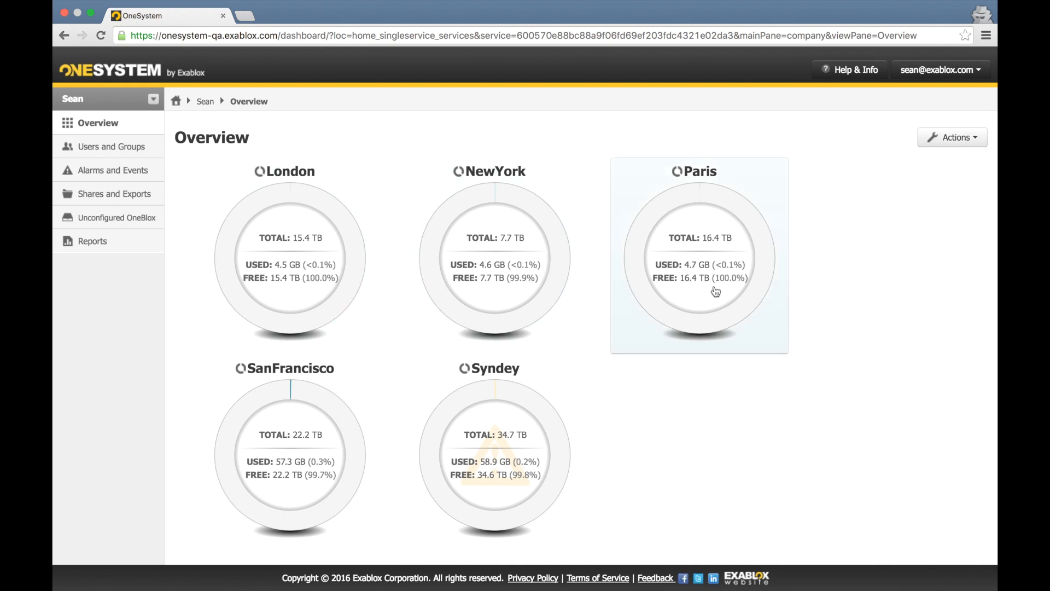
Open Shares and Exports and toggle the Source and Target filters to compare share lists.
click(130, 199)
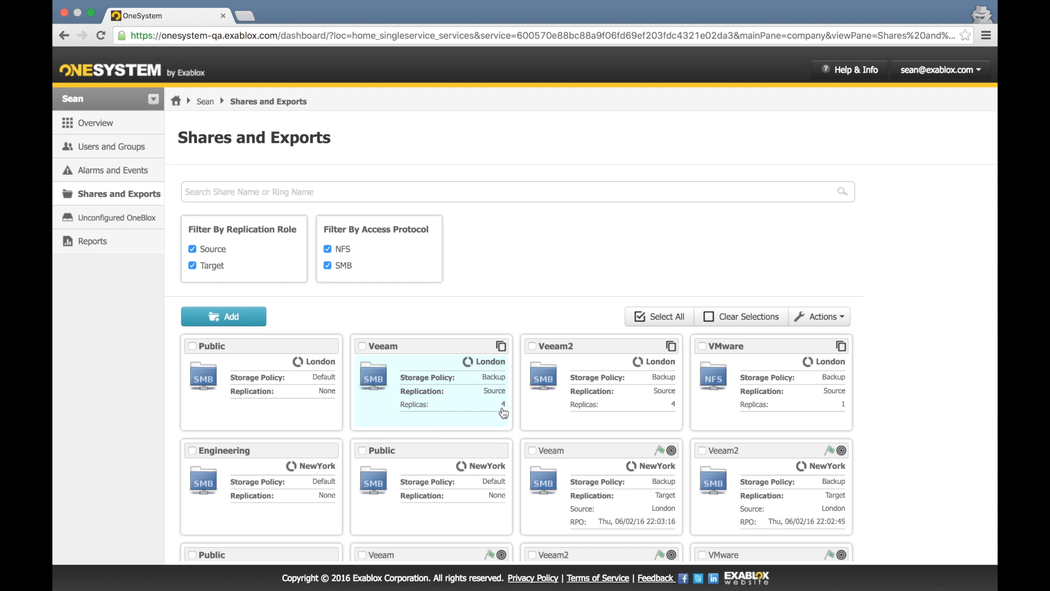
click(203, 249)
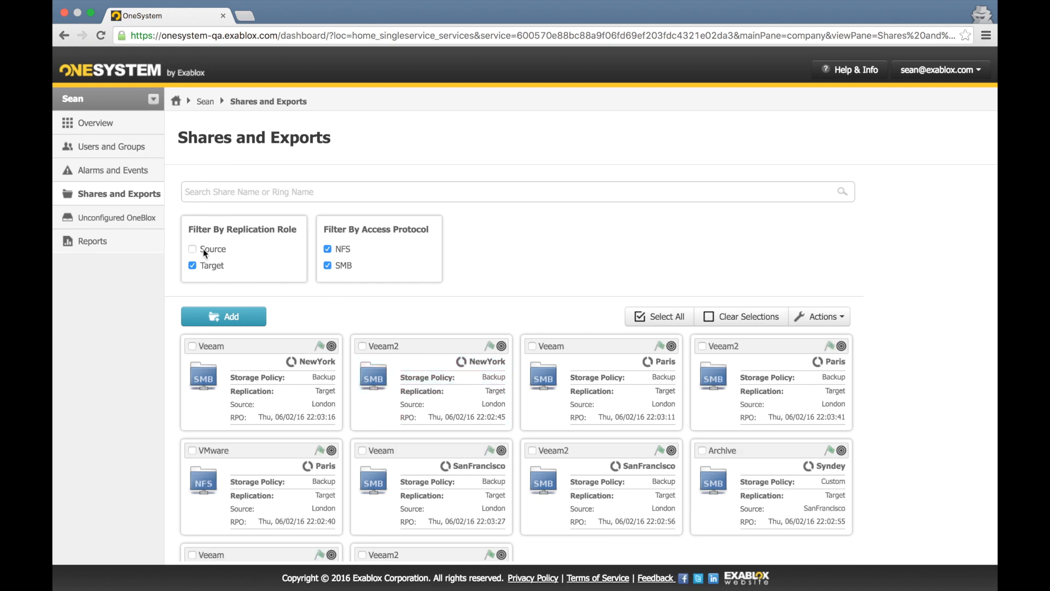
scroll(364, 341, down, 3)
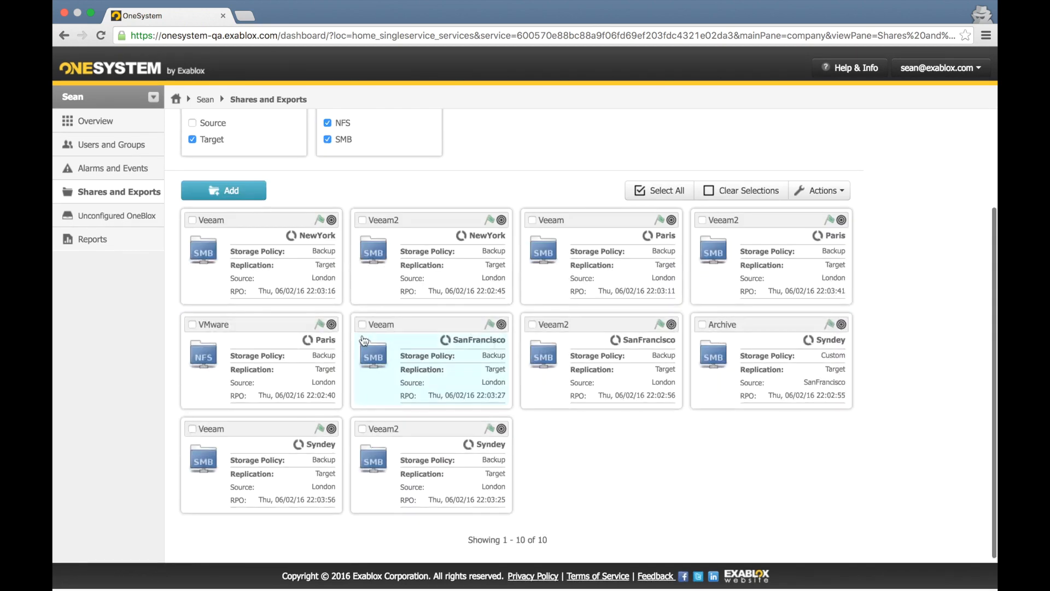
scroll(364, 341, up, 3)
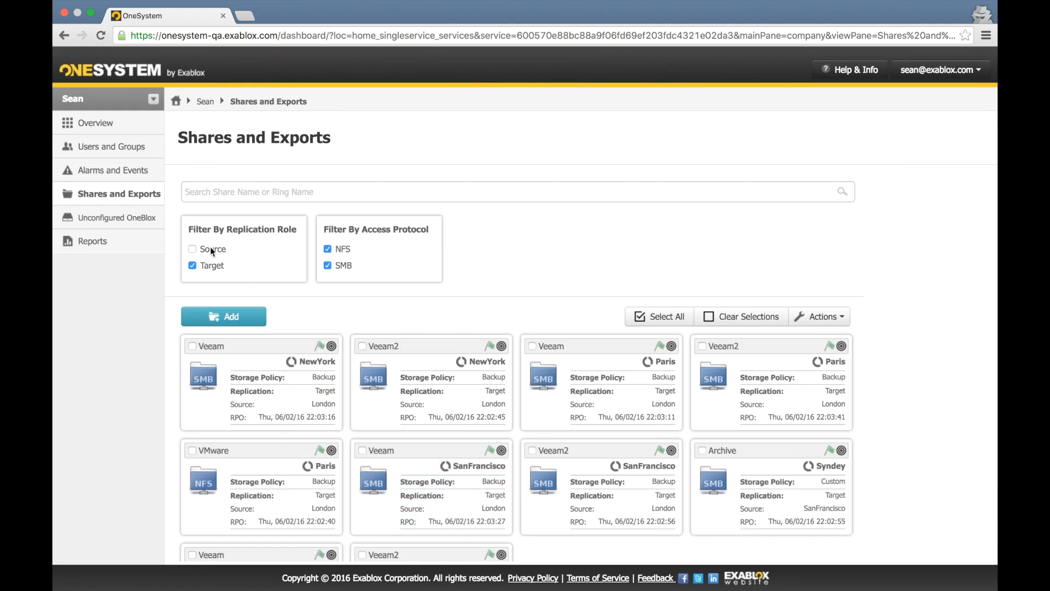
click(210, 249)
click(203, 268)
scroll(366, 350, down, 3)
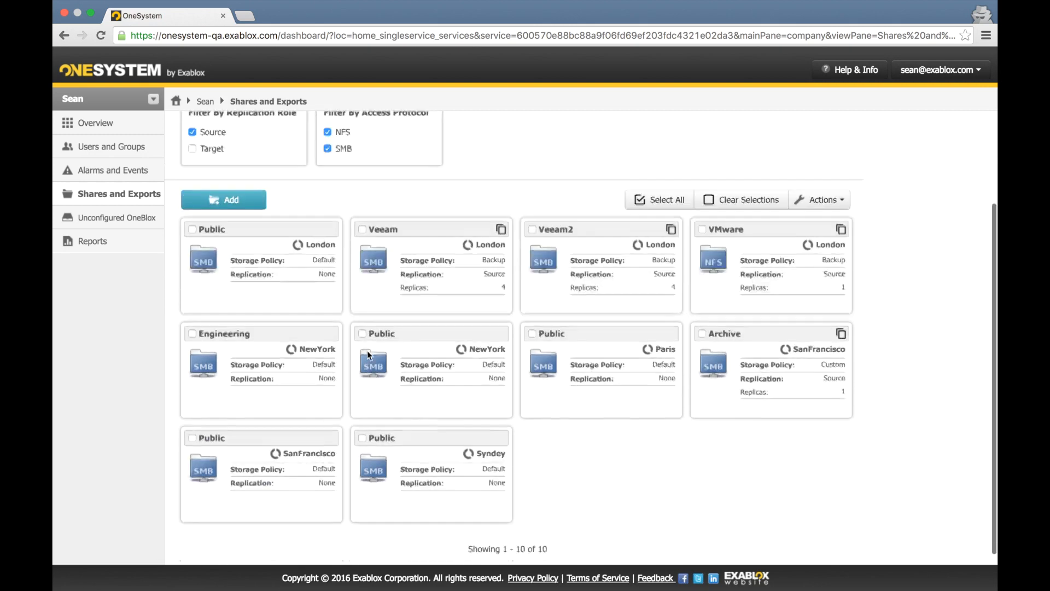
scroll(369, 357, up, 2)
scroll(370, 357, up, 1)
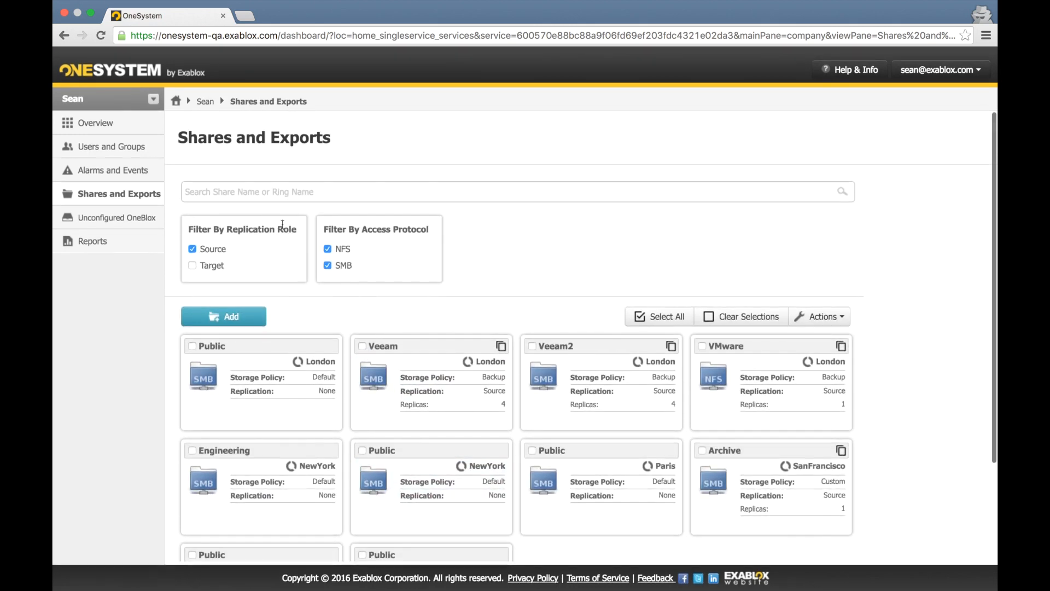
click(205, 266)
Search shares for 'Veeam', then clear the search so every share shows.
click(270, 191)
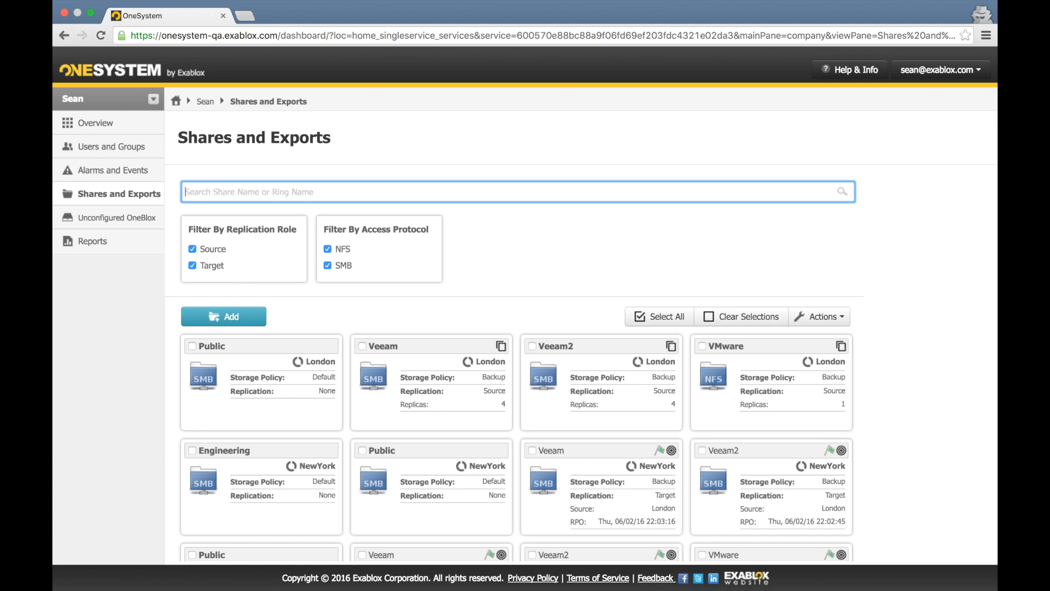
text(Veeam)
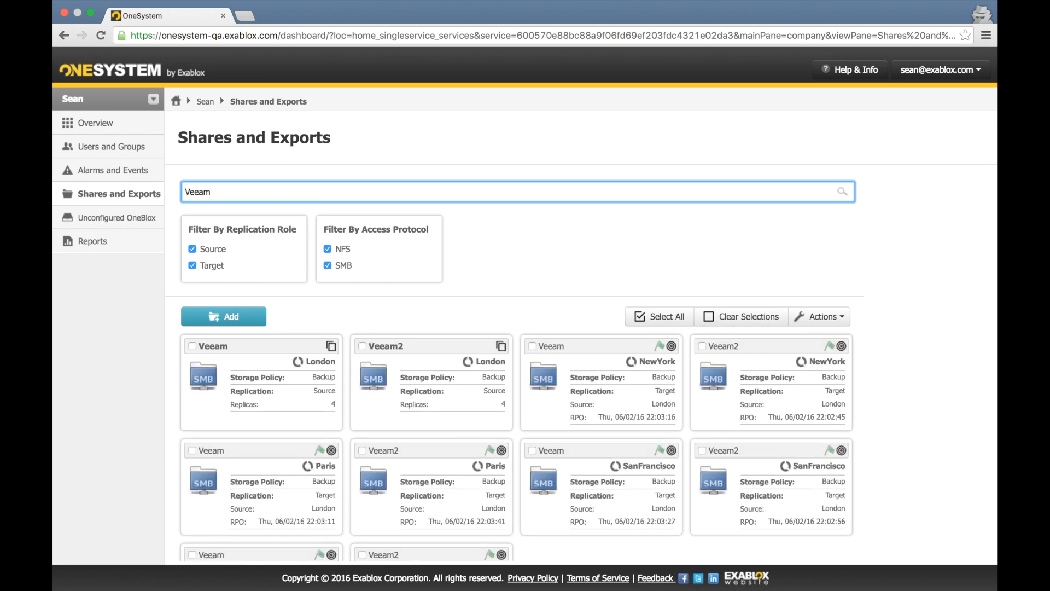
key(super+a)
key(BackSpace)
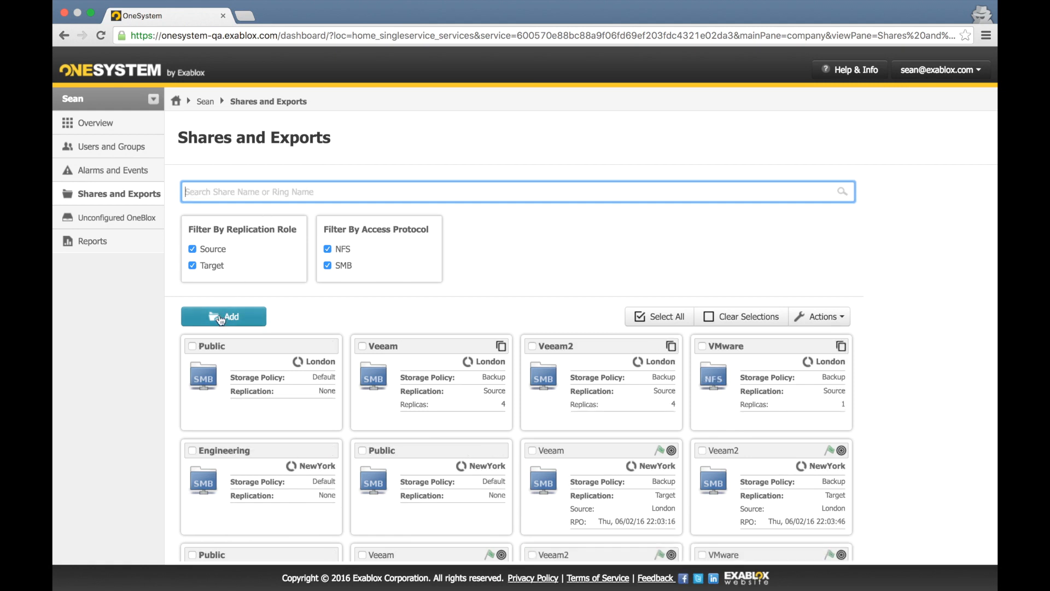
Add a new share named VMware_Archive.
click(221, 317)
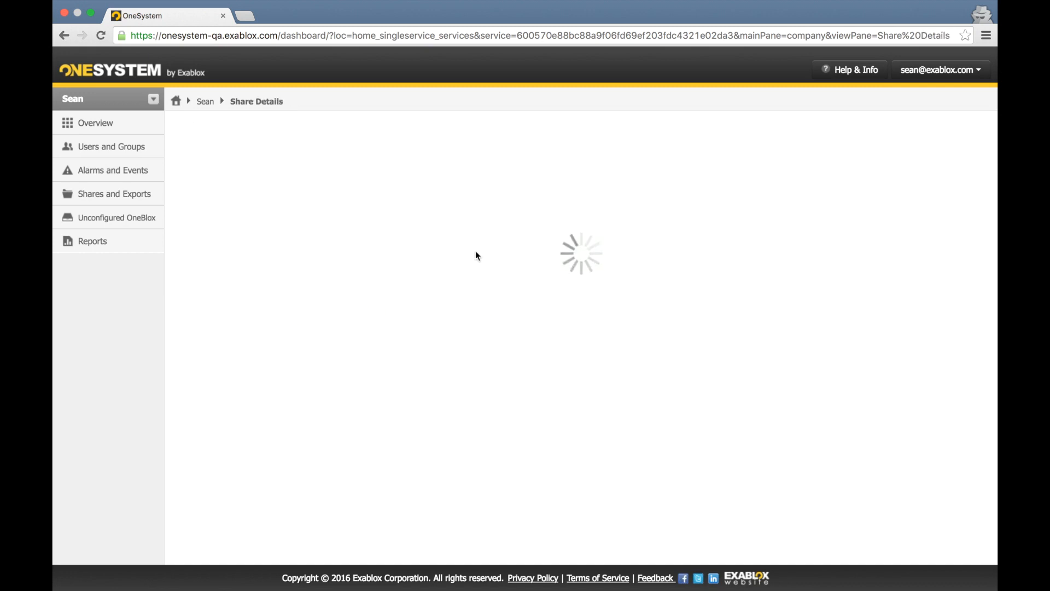
click(371, 189)
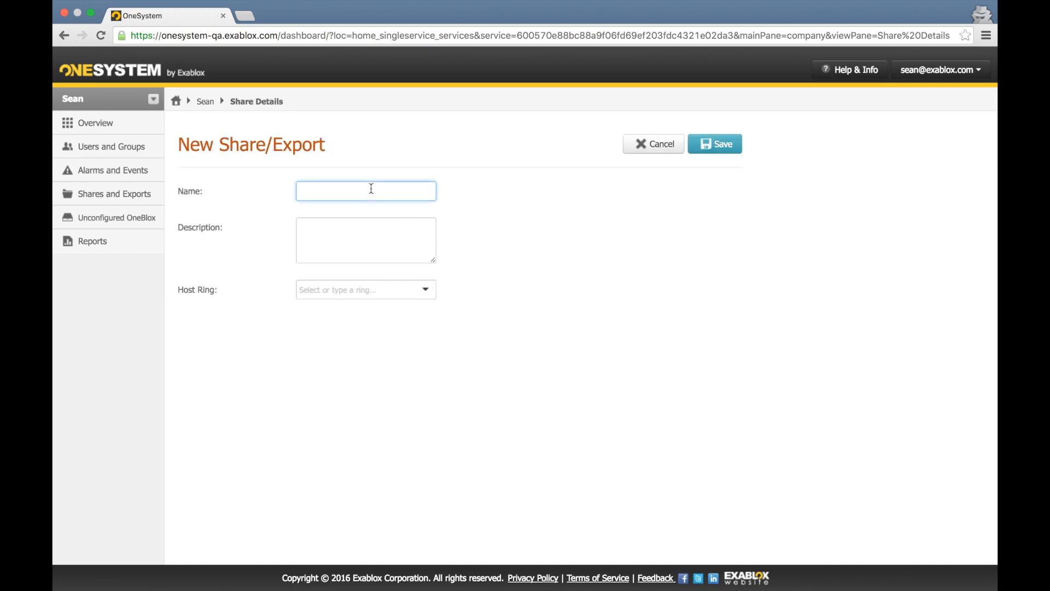
text(VMware_Archive)
Host the share on the London ring with the NFS access protocol.
click(425, 289)
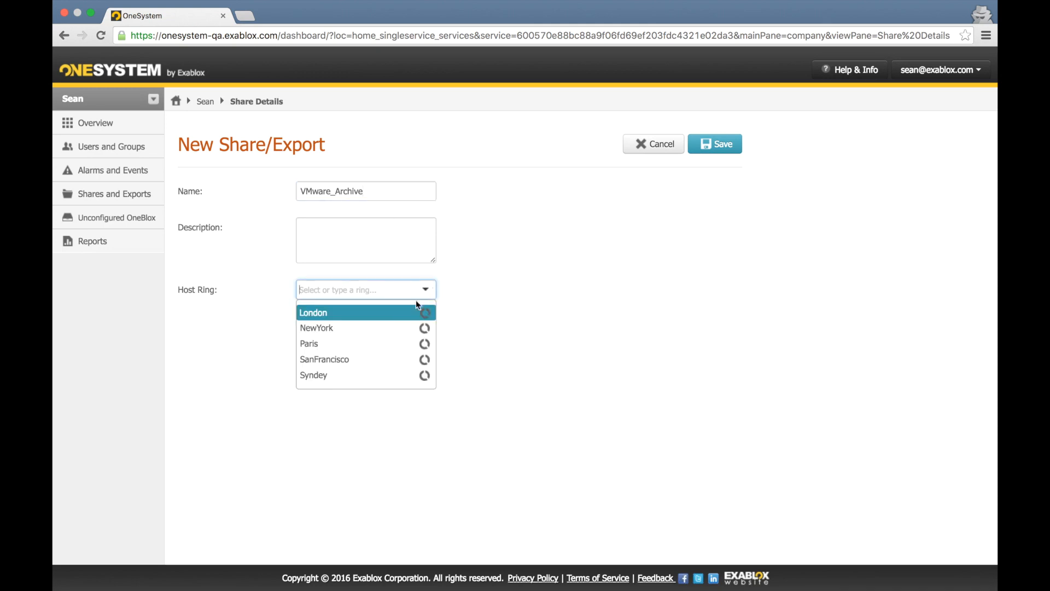
click(386, 313)
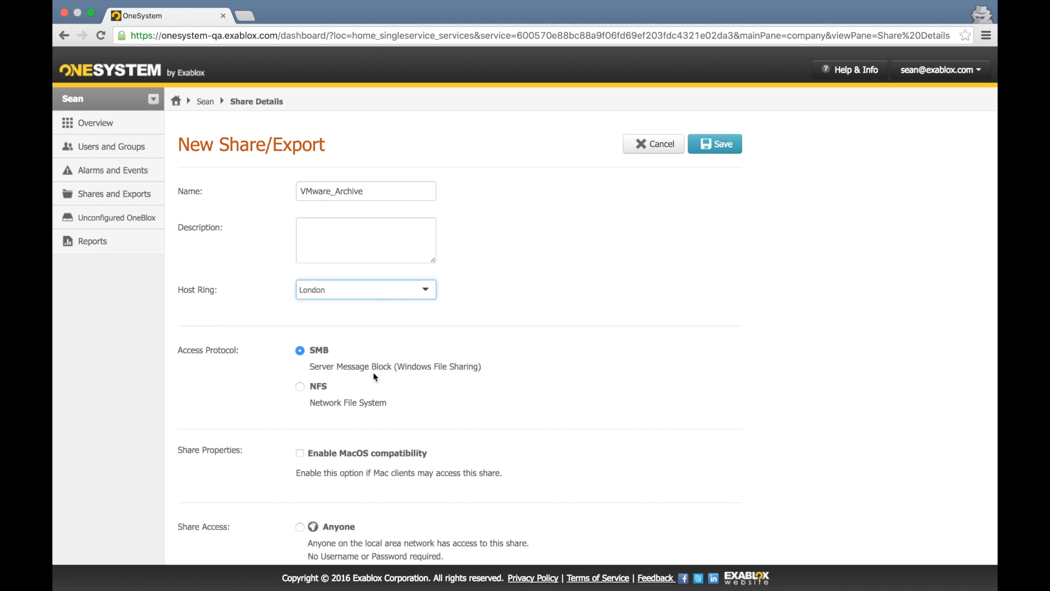
scroll(545, 415, down, 3)
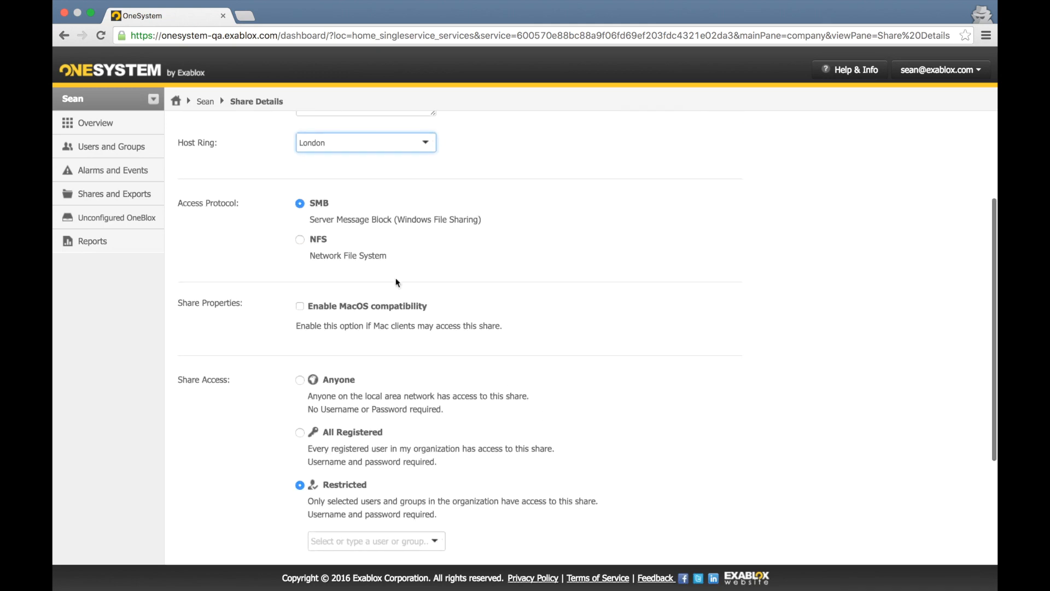
click(299, 238)
scroll(515, 362, down, 2)
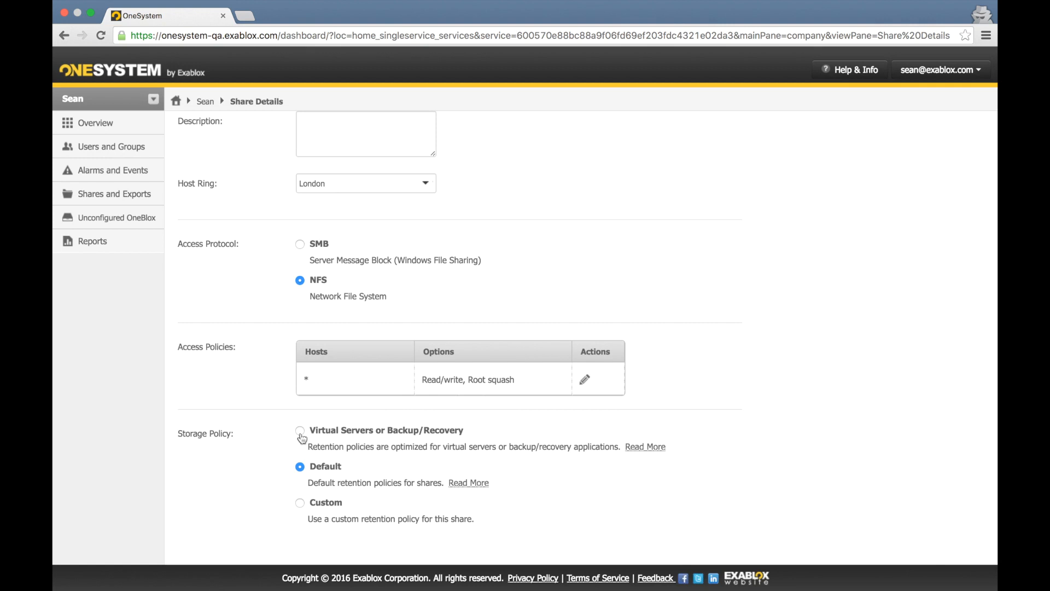
Try a Custom policy with 6-year retention and compression, then settle on Virtual Servers or Backup/Recovery.
mouse_move(632, 448)
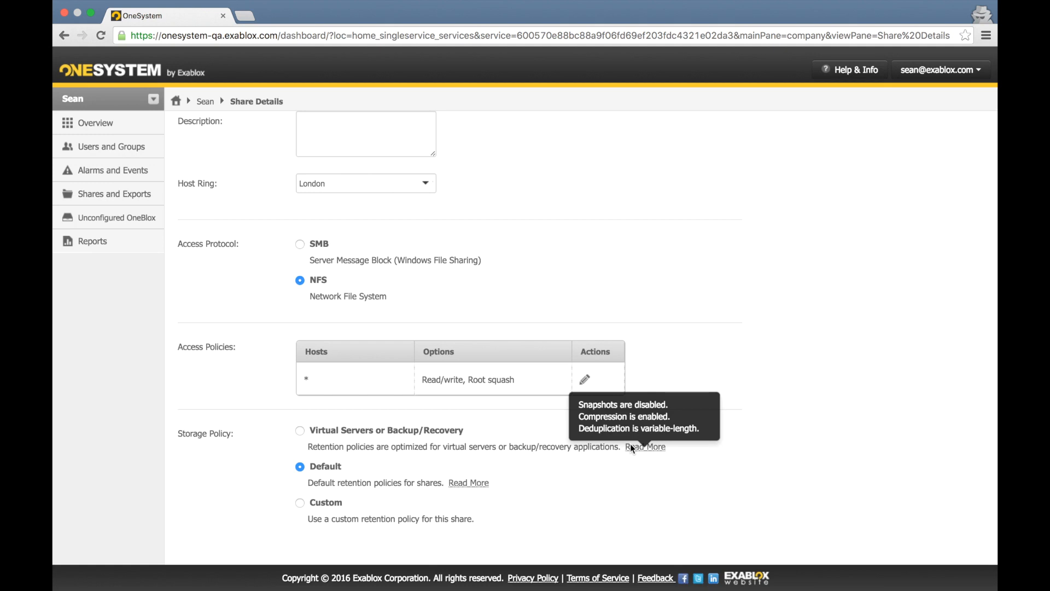
click(300, 431)
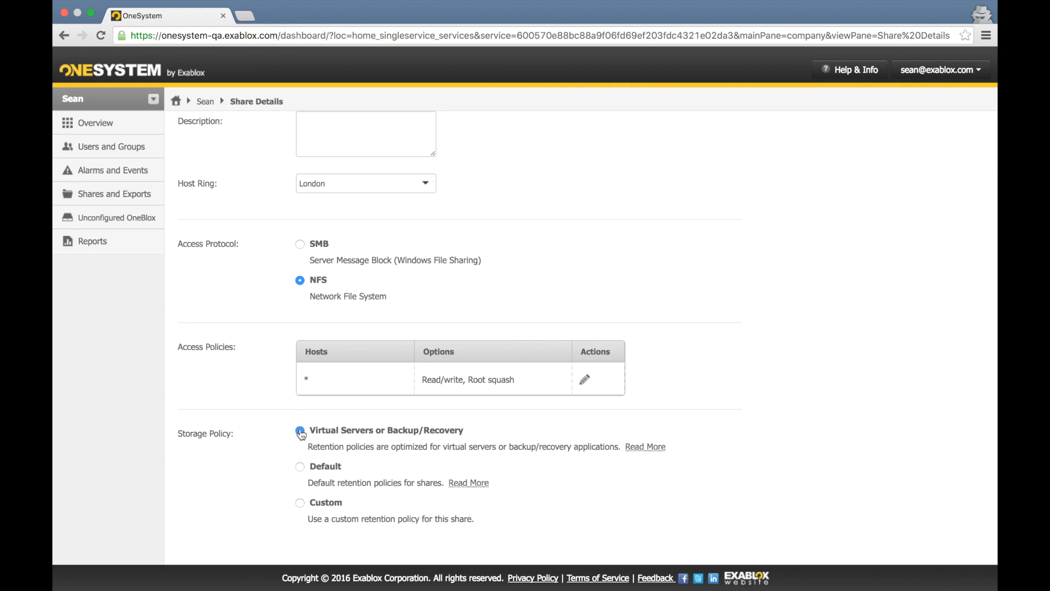
click(300, 503)
scroll(475, 475, down, 3)
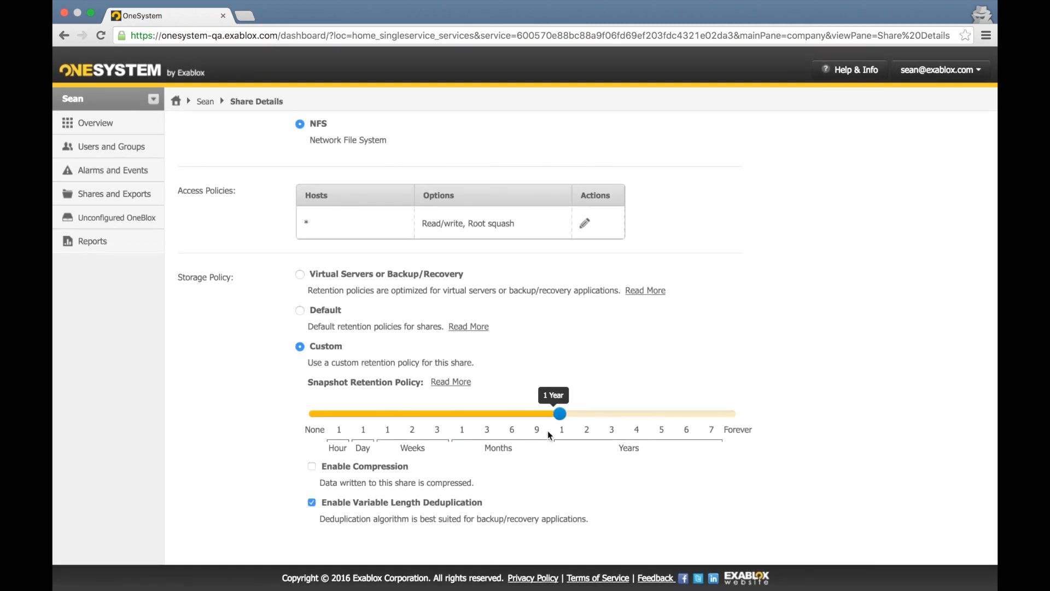
drag(559, 414, 686, 414)
click(312, 466)
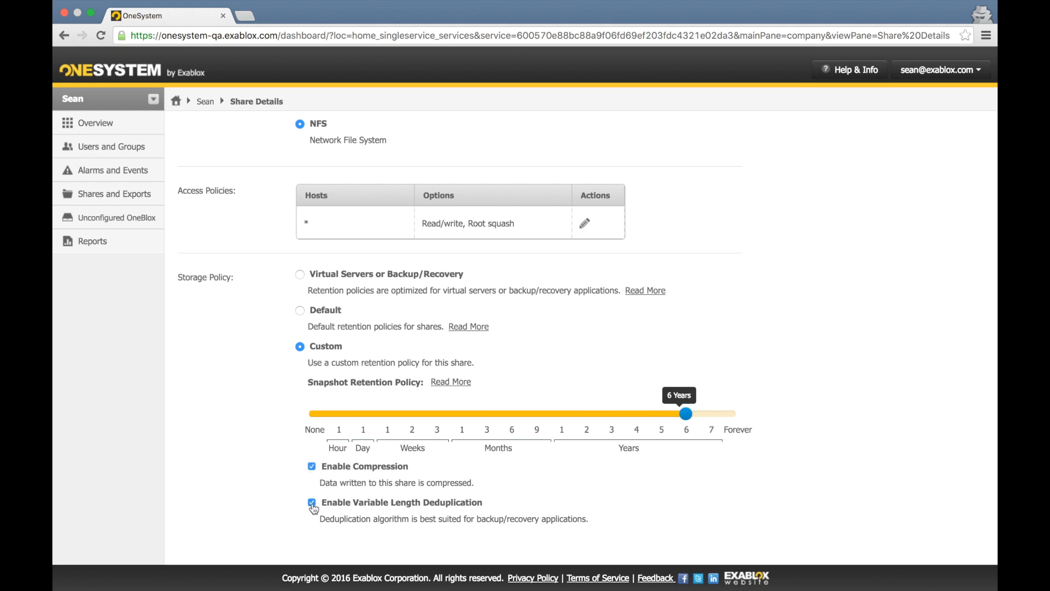
click(301, 273)
scroll(555, 444, up, 3)
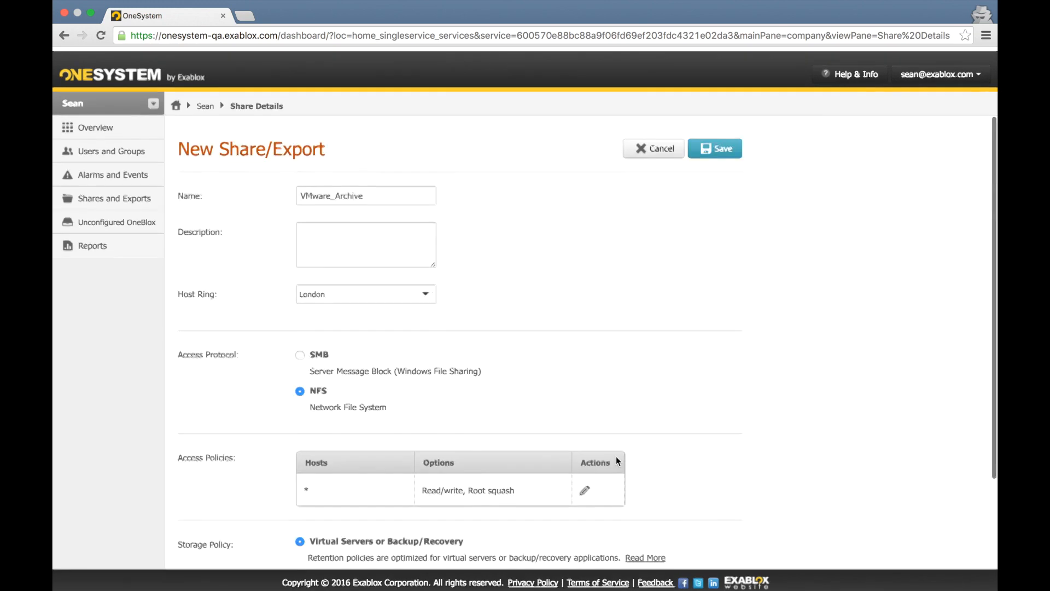
Save the VMware_Archive share, return to the shares list and check its card.
click(717, 149)
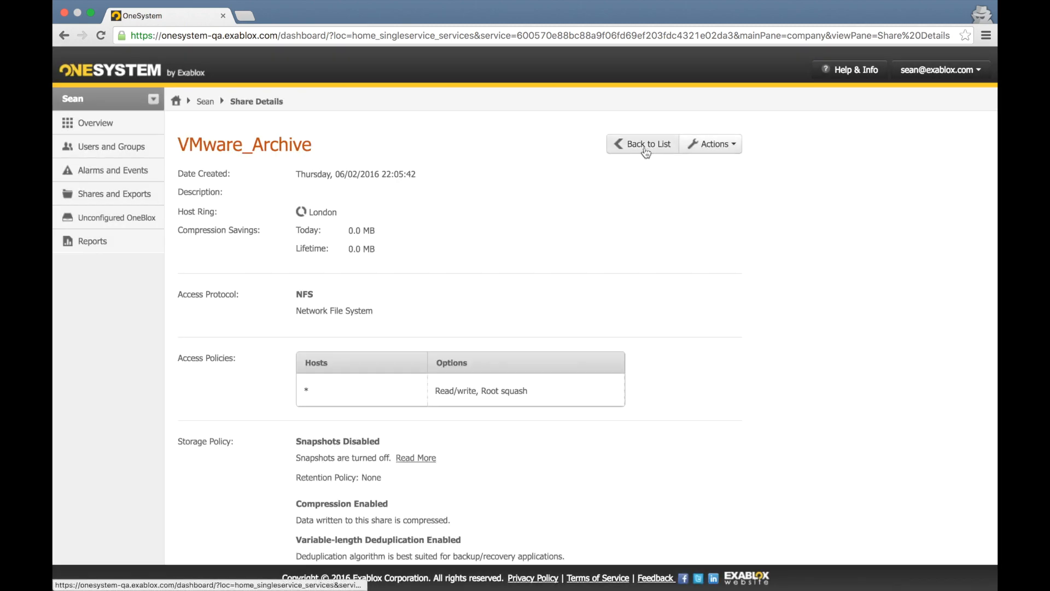
click(645, 146)
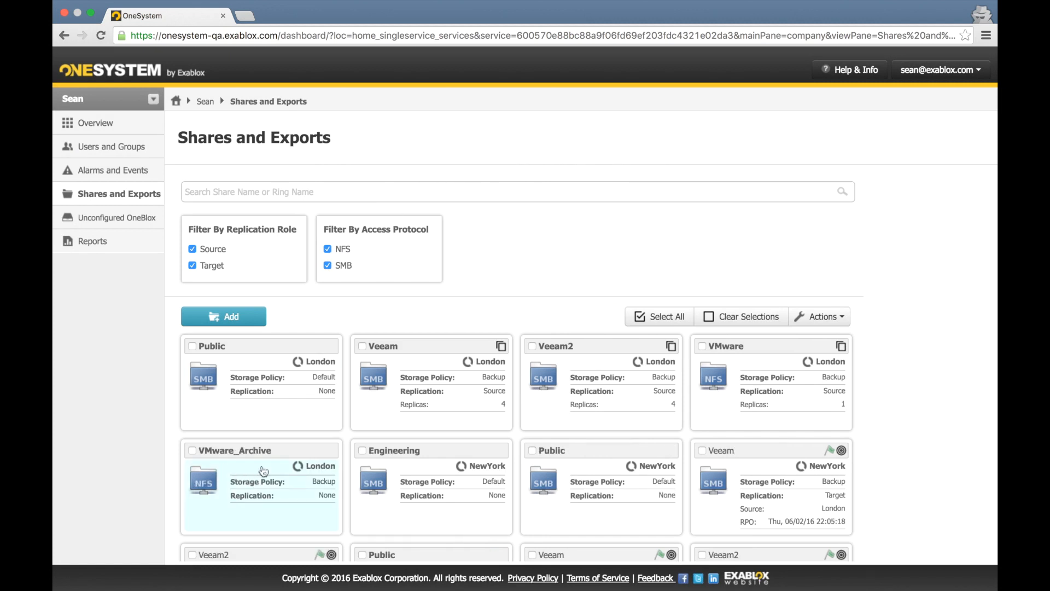
click(192, 454)
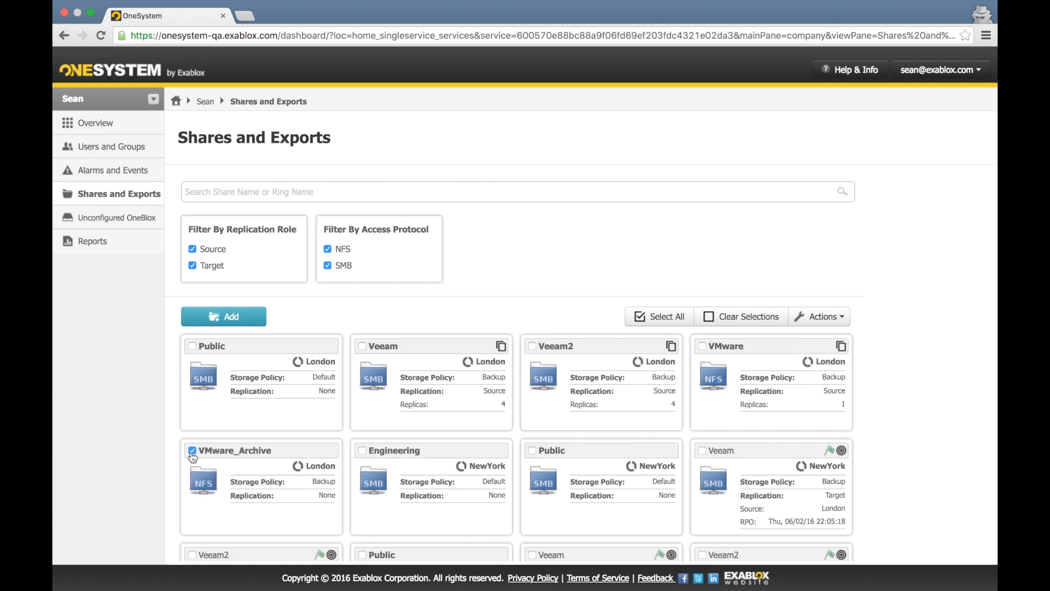
Choose Replicate from the Actions menu for the checked VMware_Archive share.
click(817, 315)
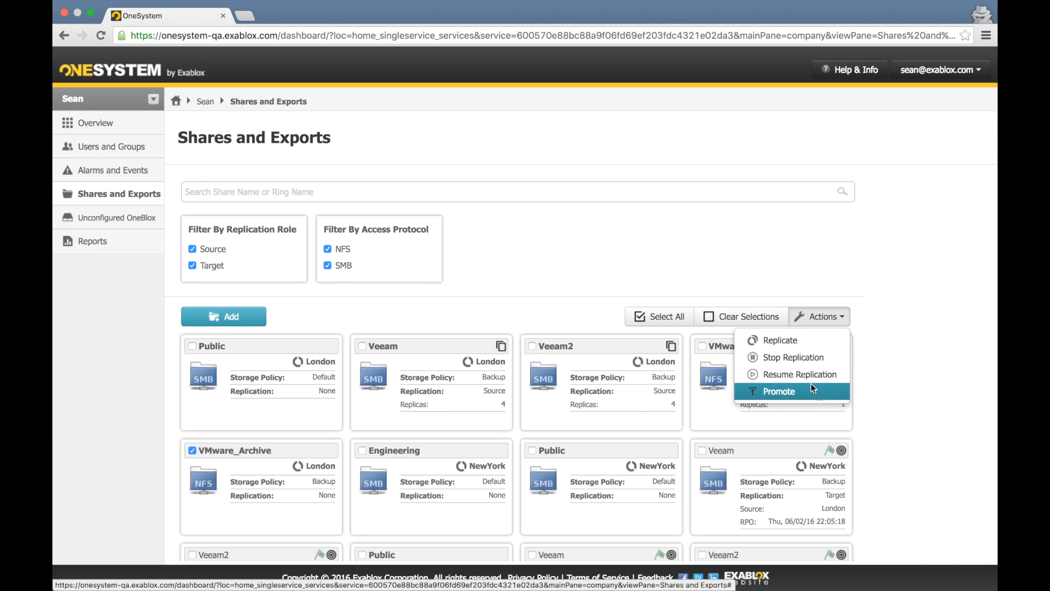
click(791, 343)
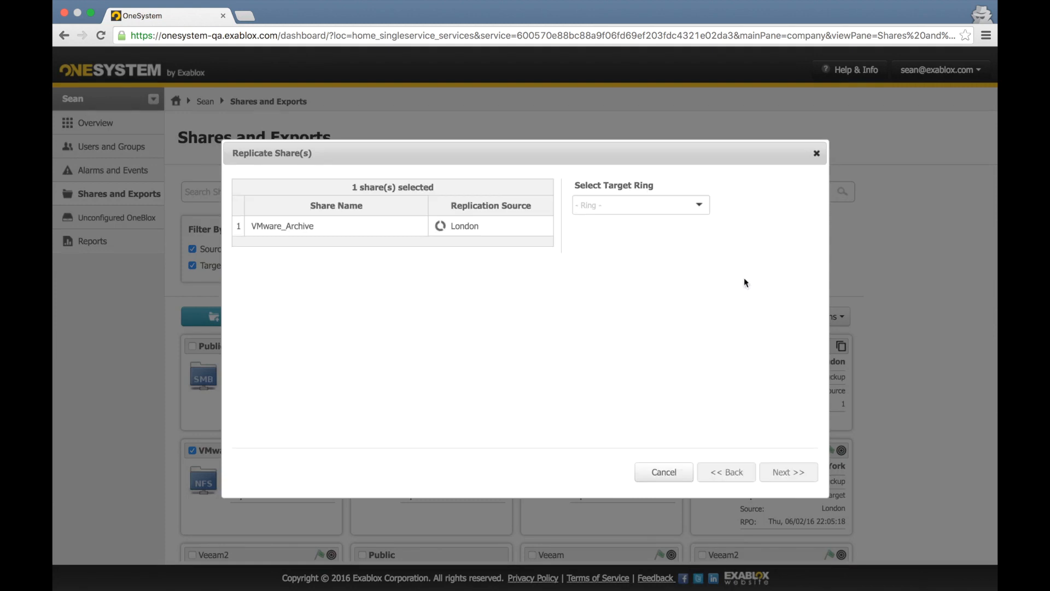
Pick Syndey as target ring, leave external IP and port blank, and finish replication.
click(699, 206)
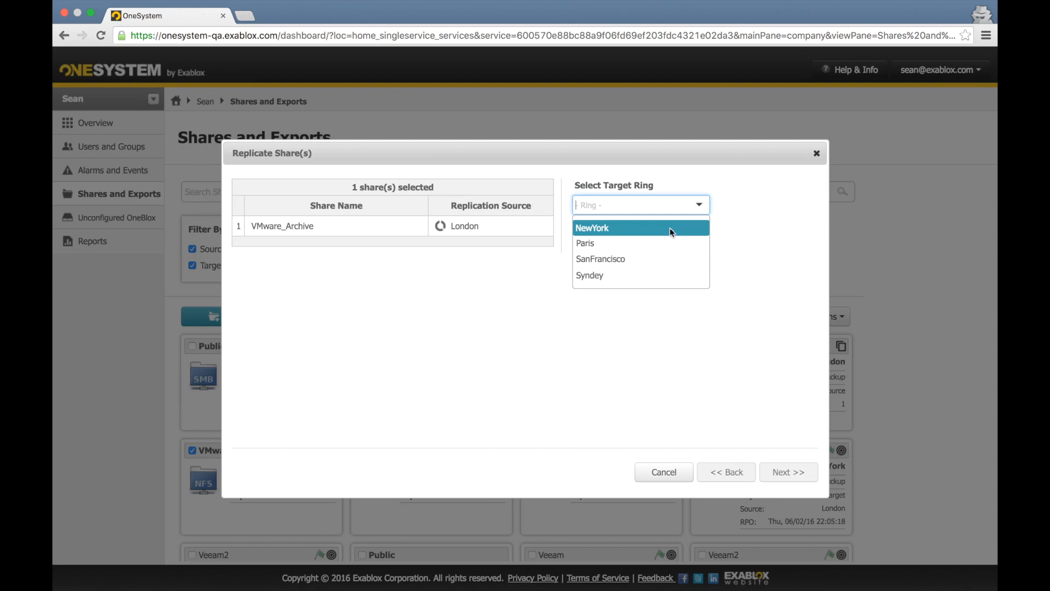
click(670, 275)
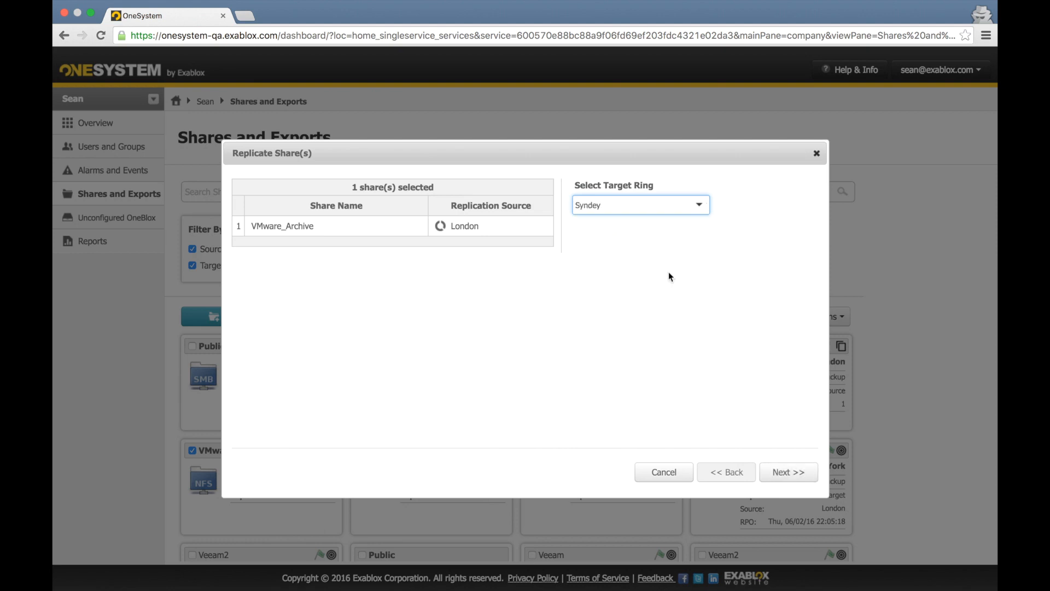
click(788, 471)
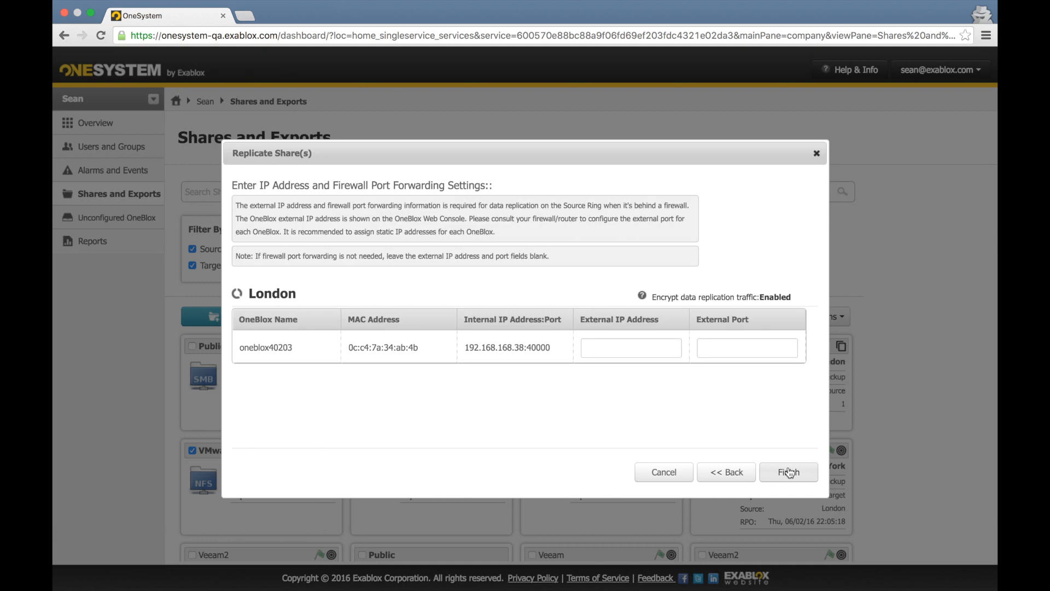
click(604, 352)
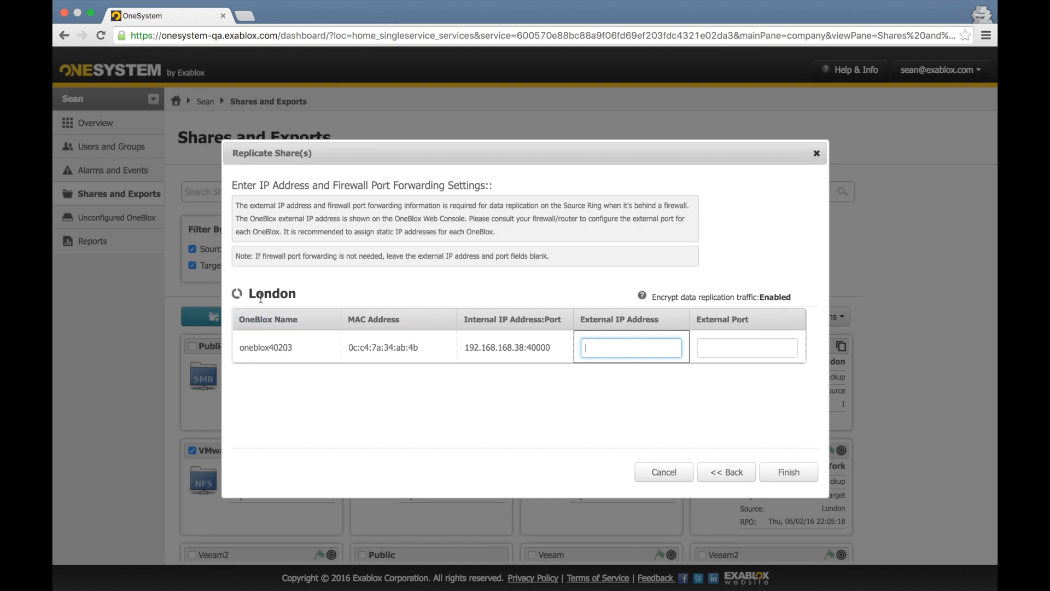
click(739, 350)
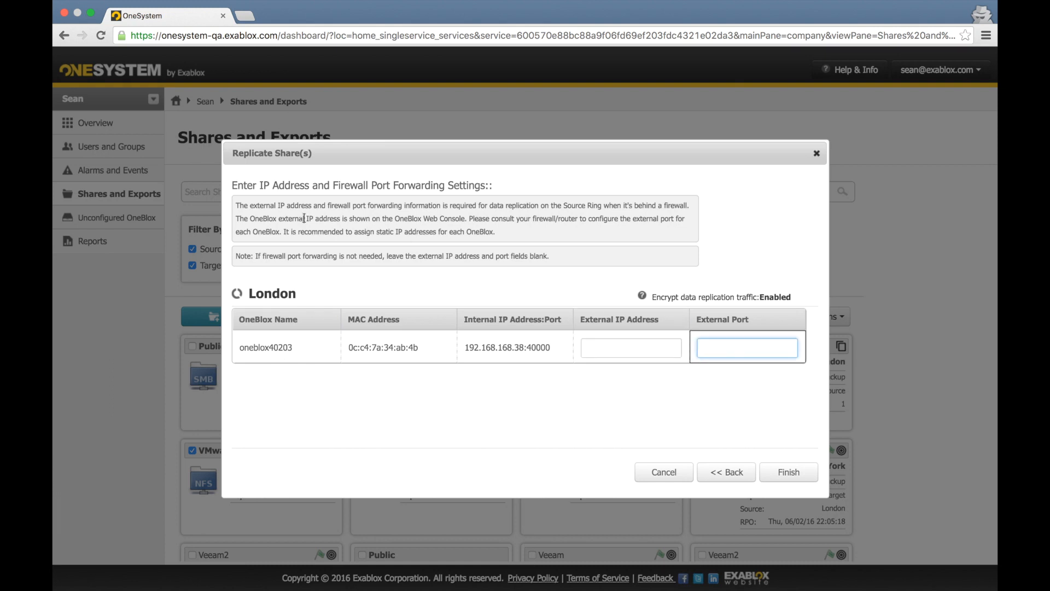
drag(245, 255, 551, 260)
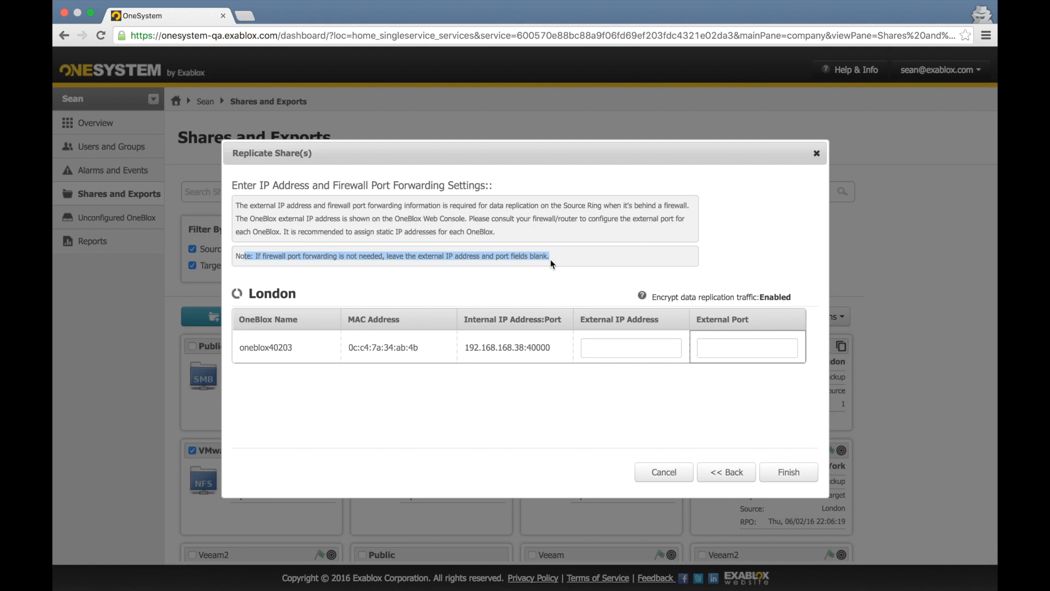
click(777, 470)
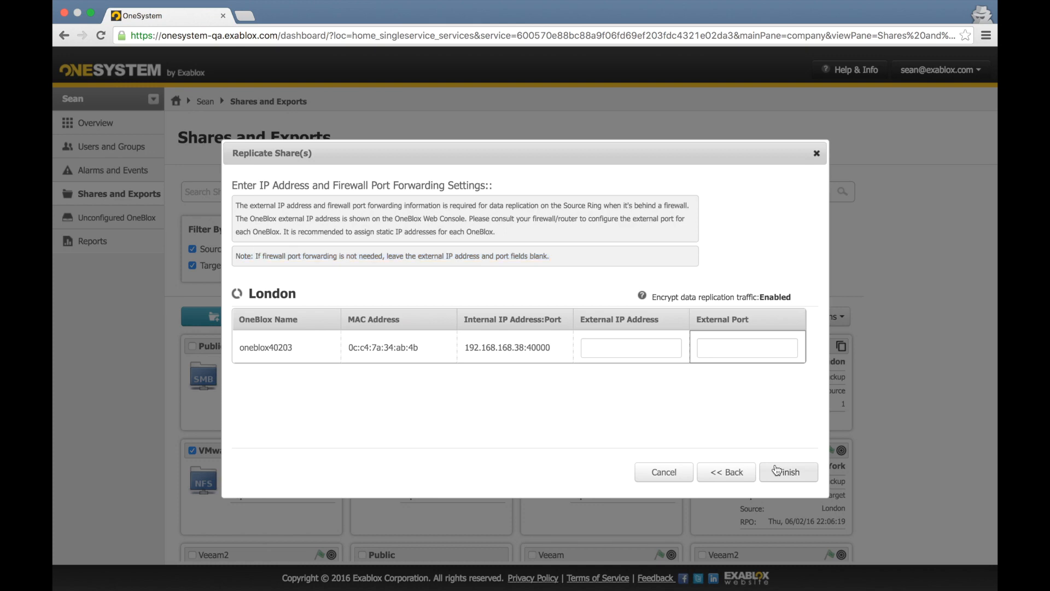
click(777, 469)
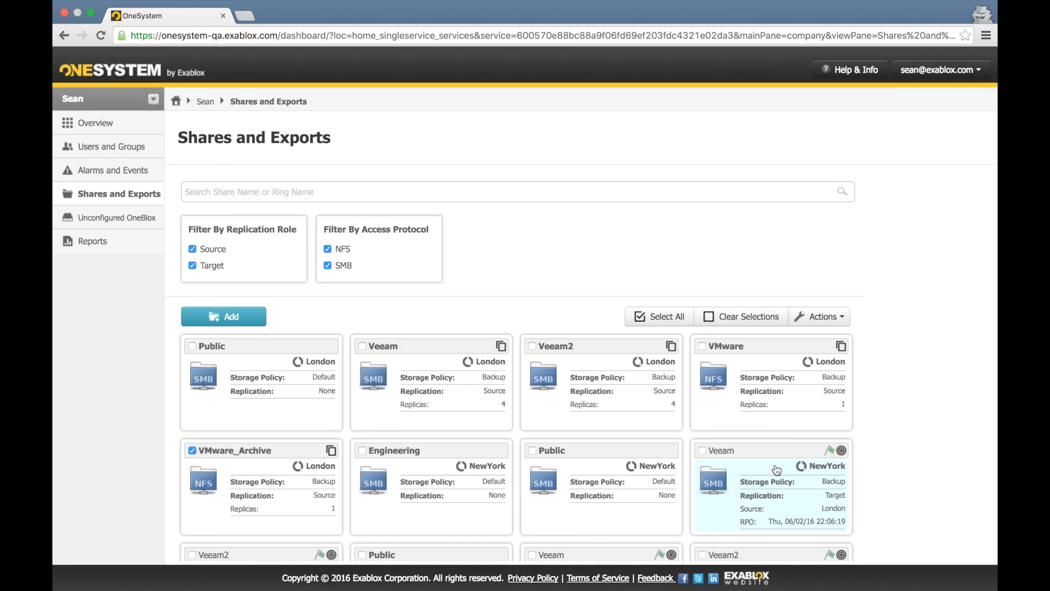
Scroll the Shares list and inspect status icons on the VMware_Archive and Archive cards.
scroll(889, 487, down, 3)
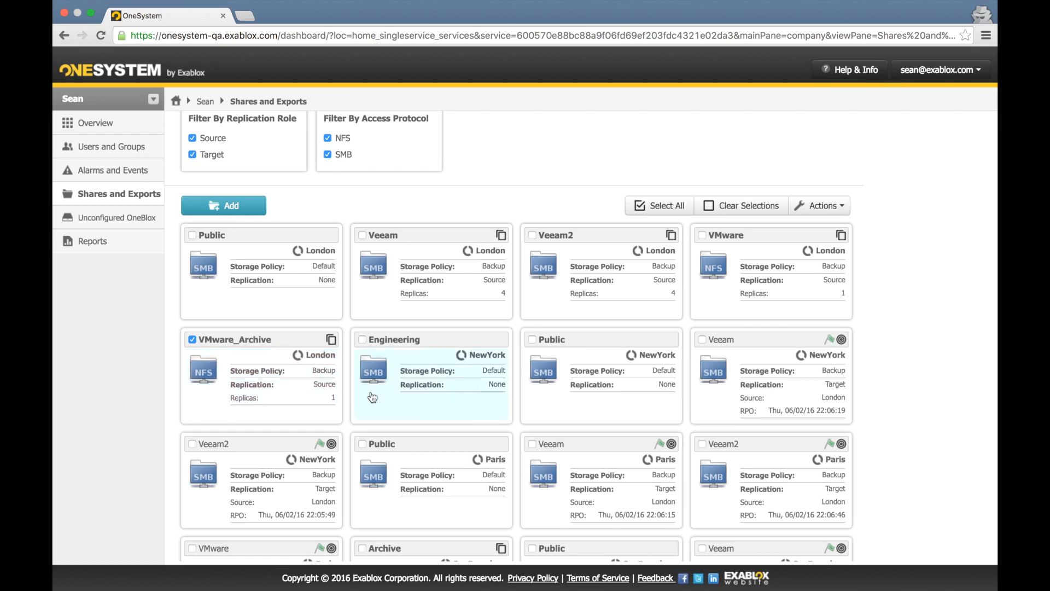
scroll(373, 397, down, 4)
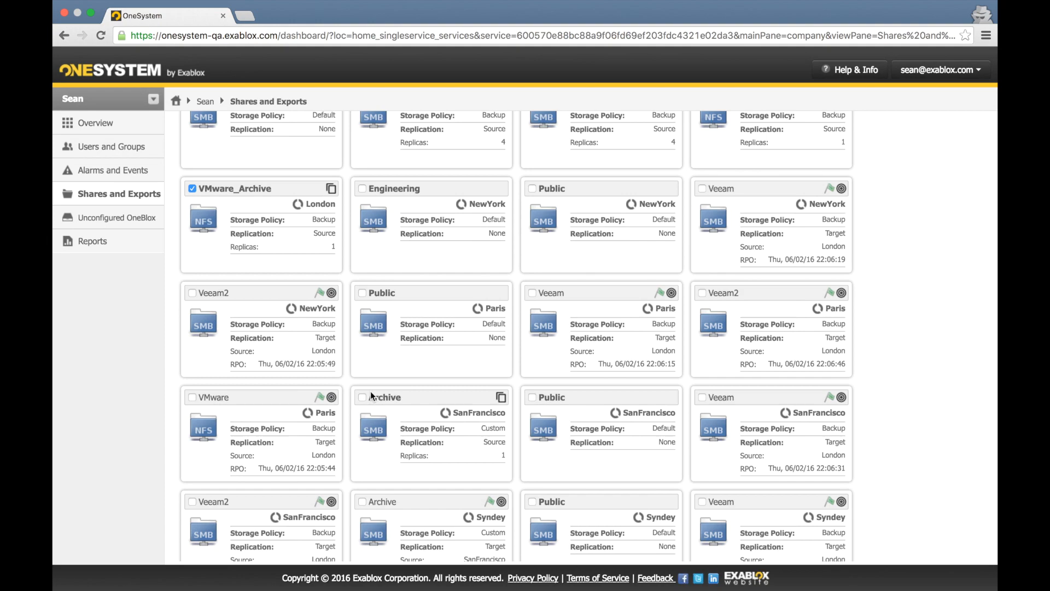
scroll(370, 391, down, 4)
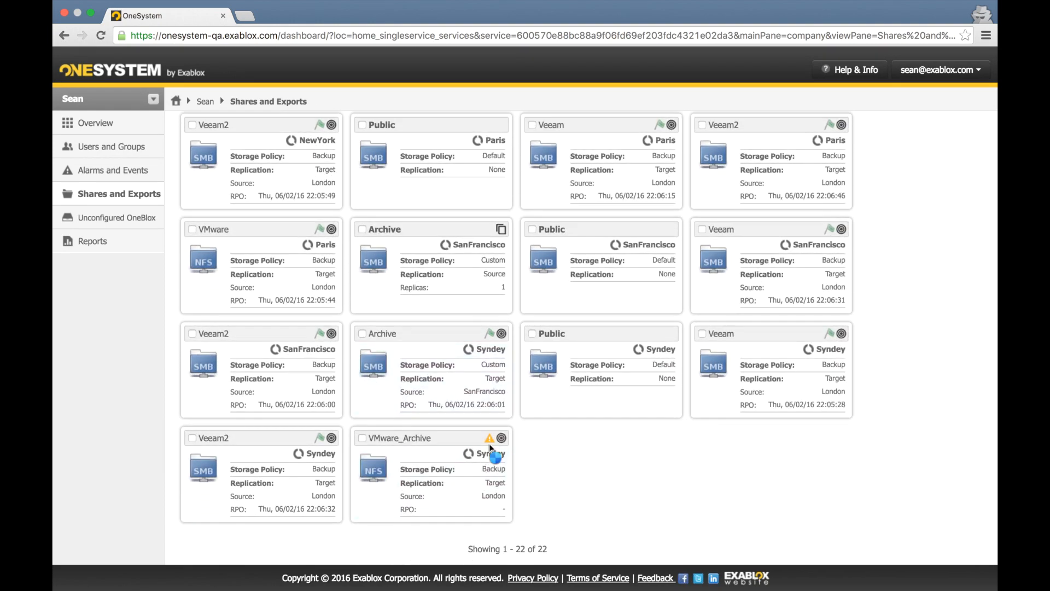
mouse_move(491, 439)
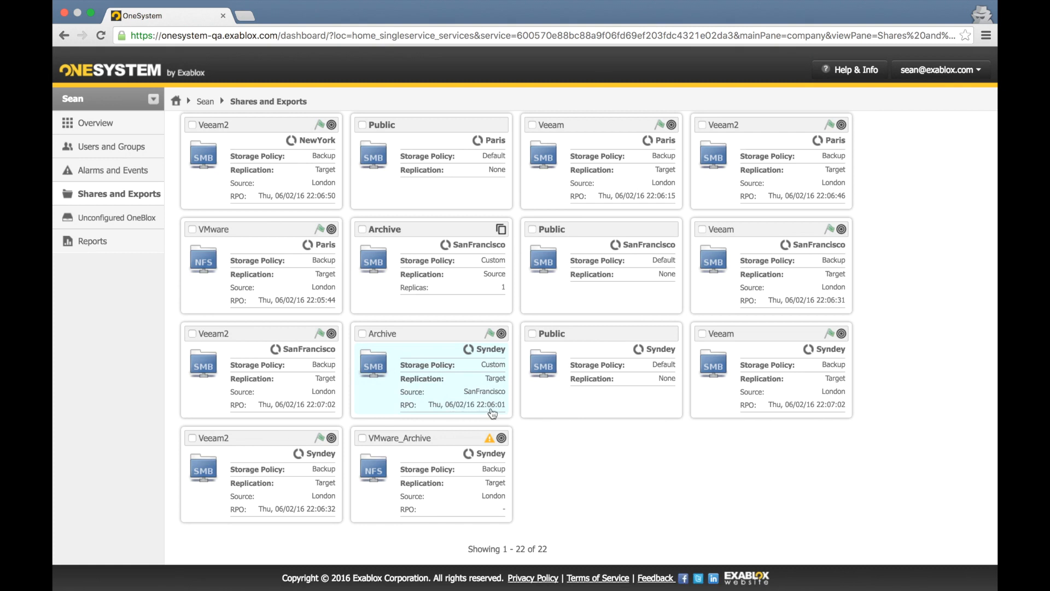
mouse_move(490, 338)
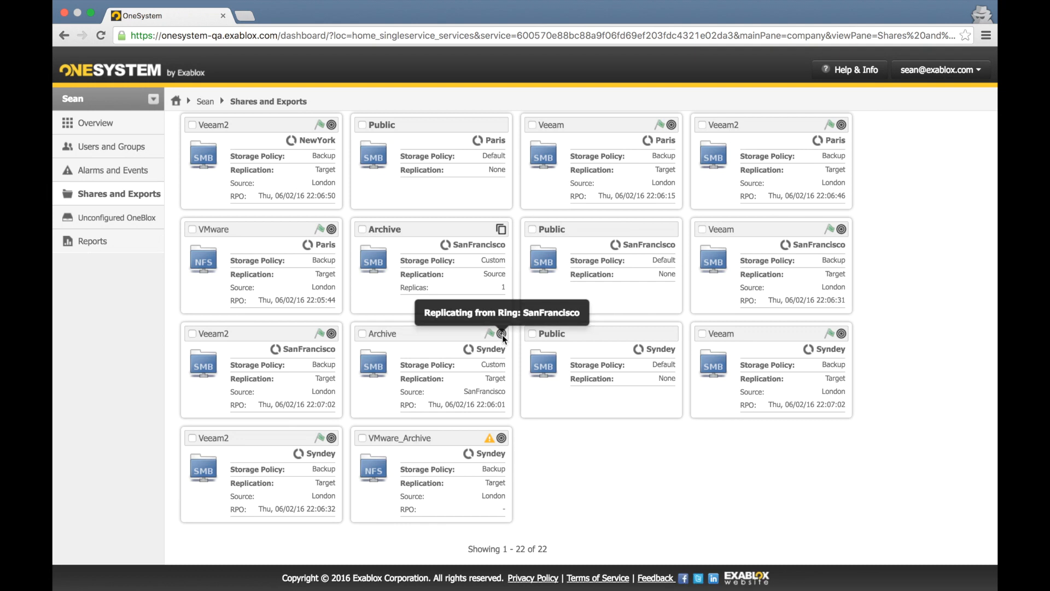
mouse_move(501, 230)
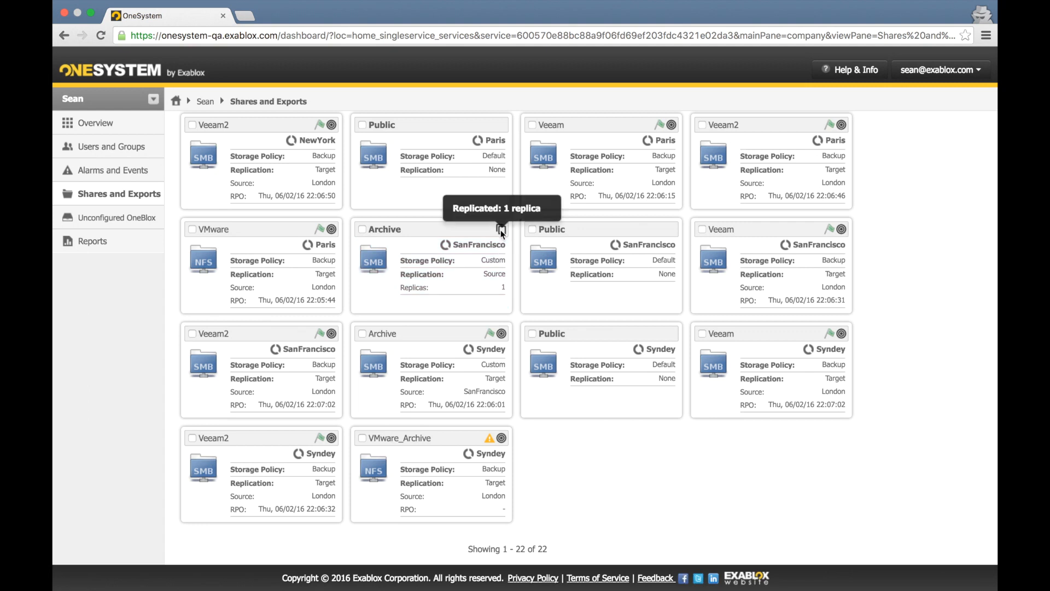
Check the VMware_Archive (Syndey) card until it shows its first RPO, Thu 06/02/16 22:07:33.
click(501, 229)
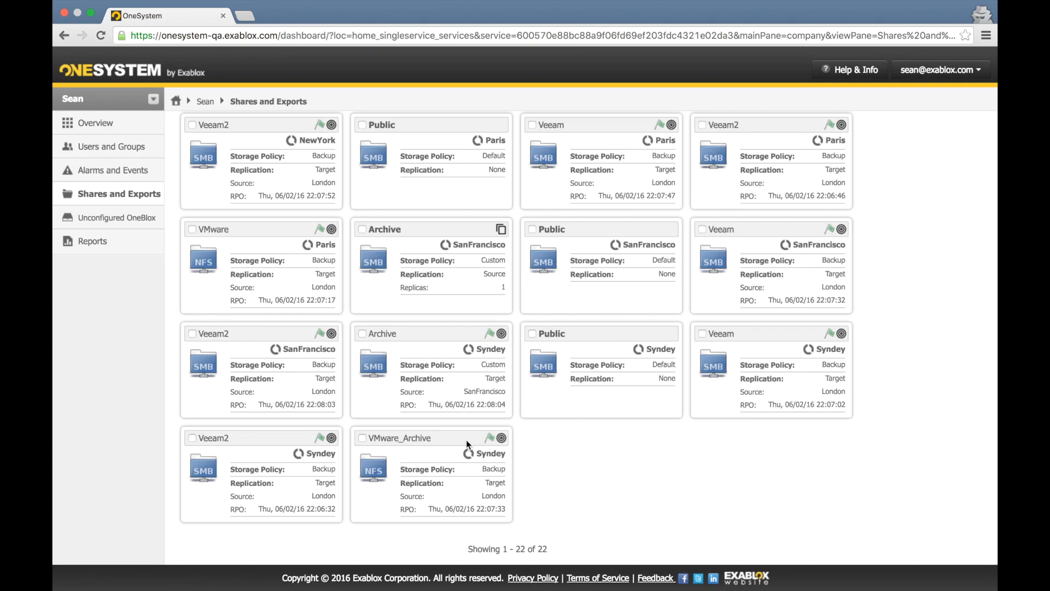
Replicate the VMware_Archive share to the NewYork ring, bringing the London source to 2 replicas.
scroll(466, 444, up, 3)
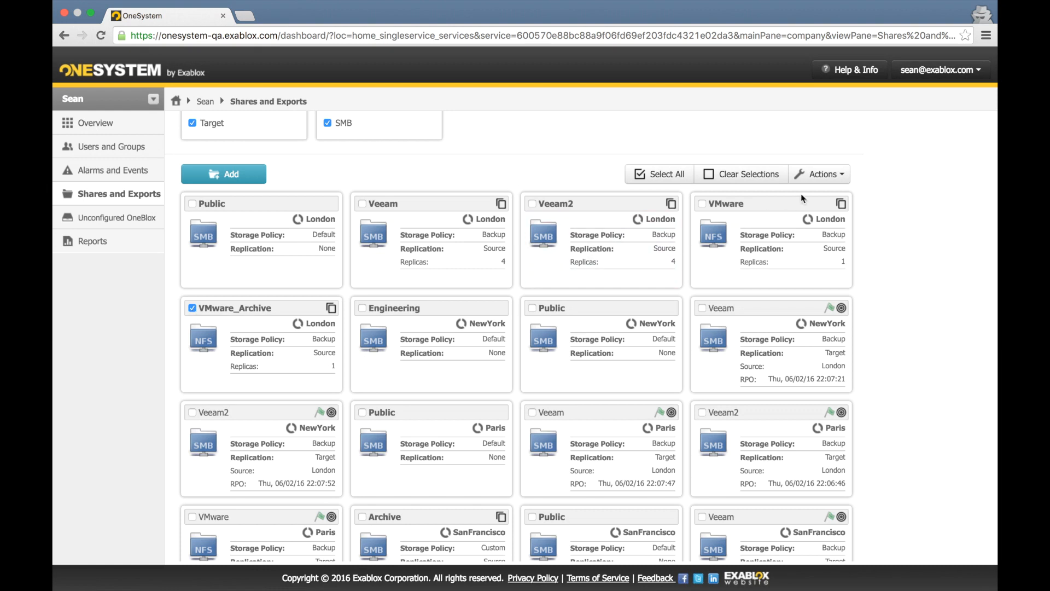
click(821, 174)
click(826, 198)
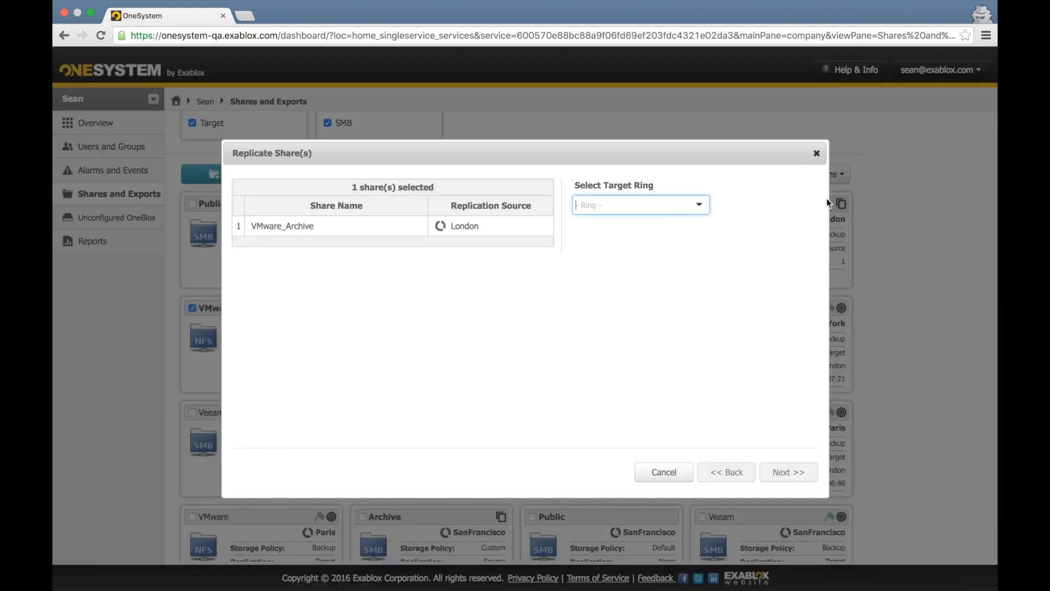
click(698, 207)
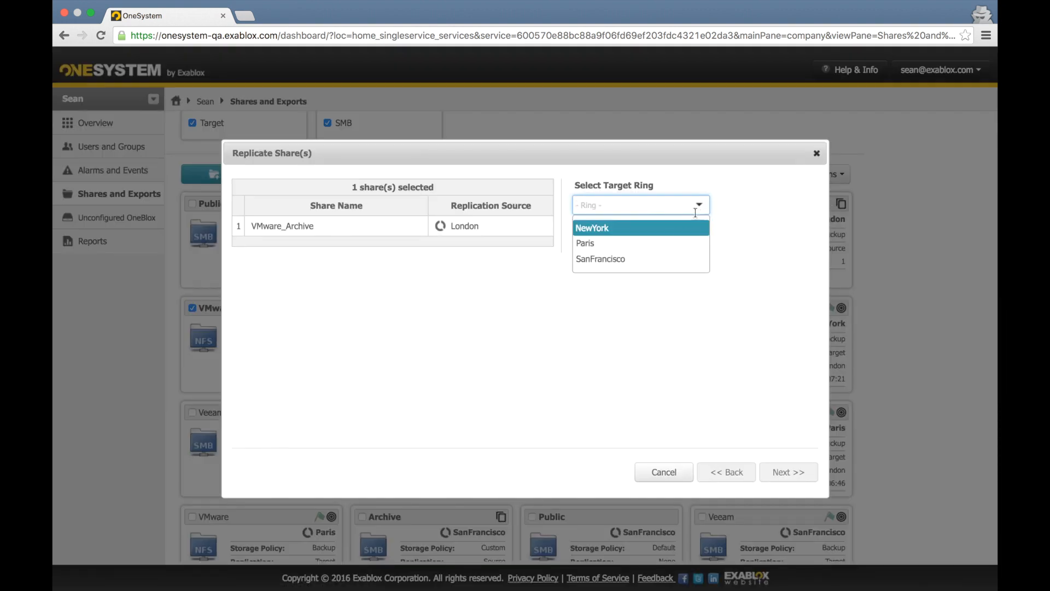
click(668, 232)
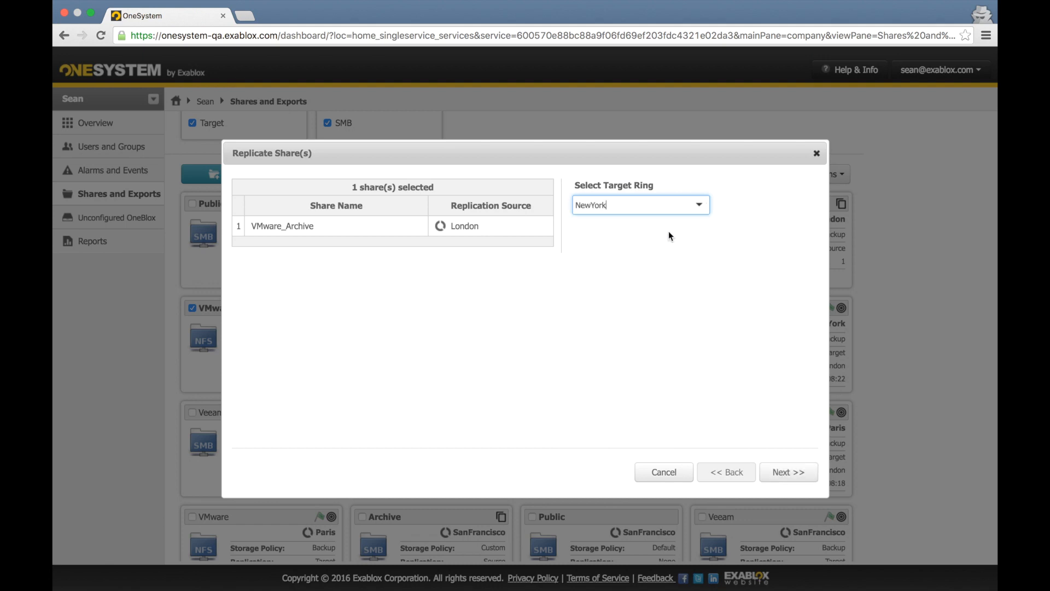
click(783, 477)
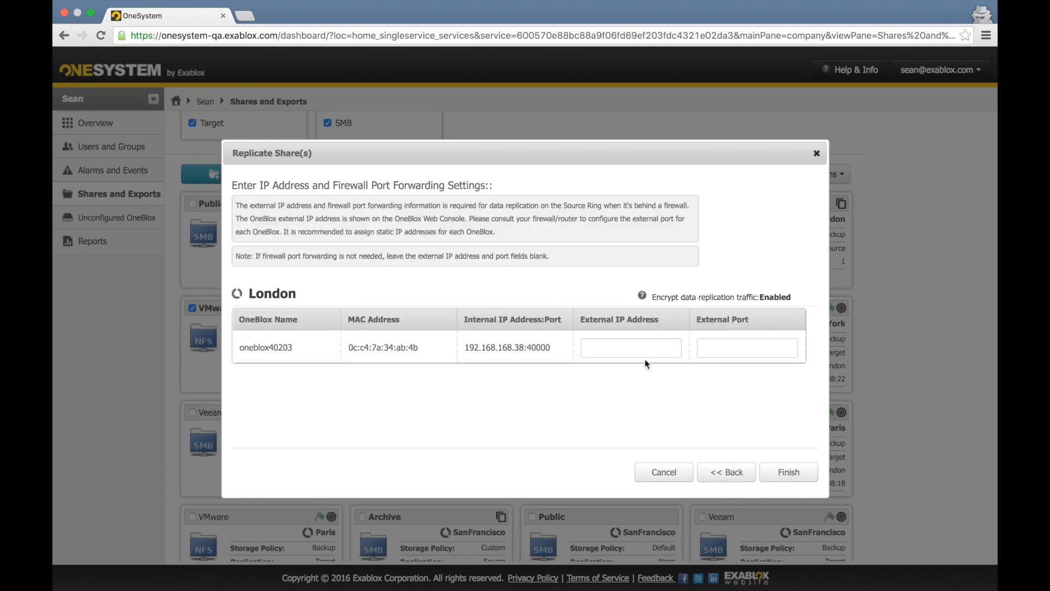
click(795, 478)
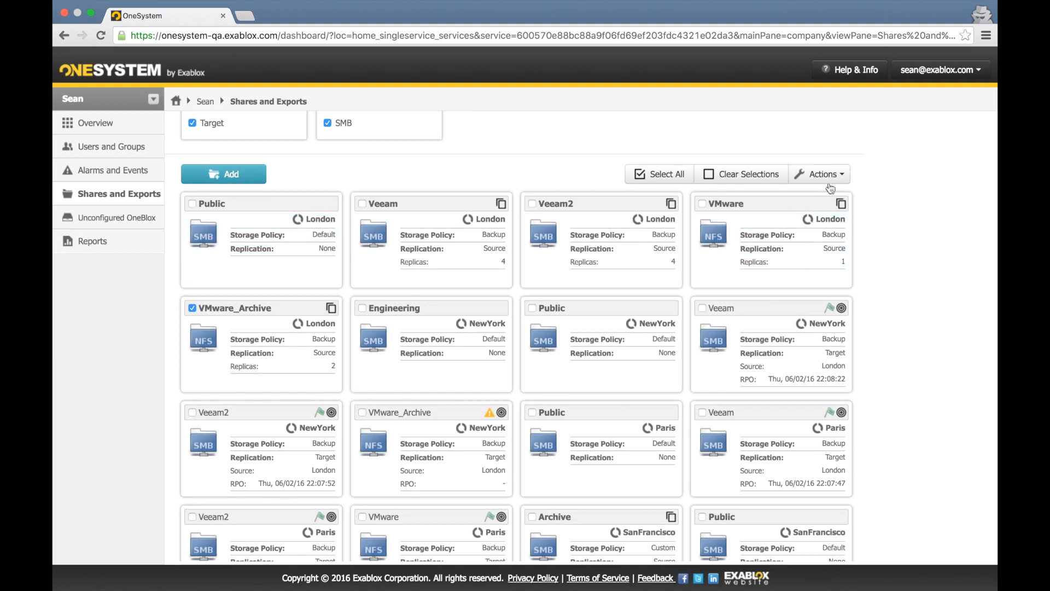
Replicate VMware_Archive to the SanFrancisco ring as its third target.
click(832, 175)
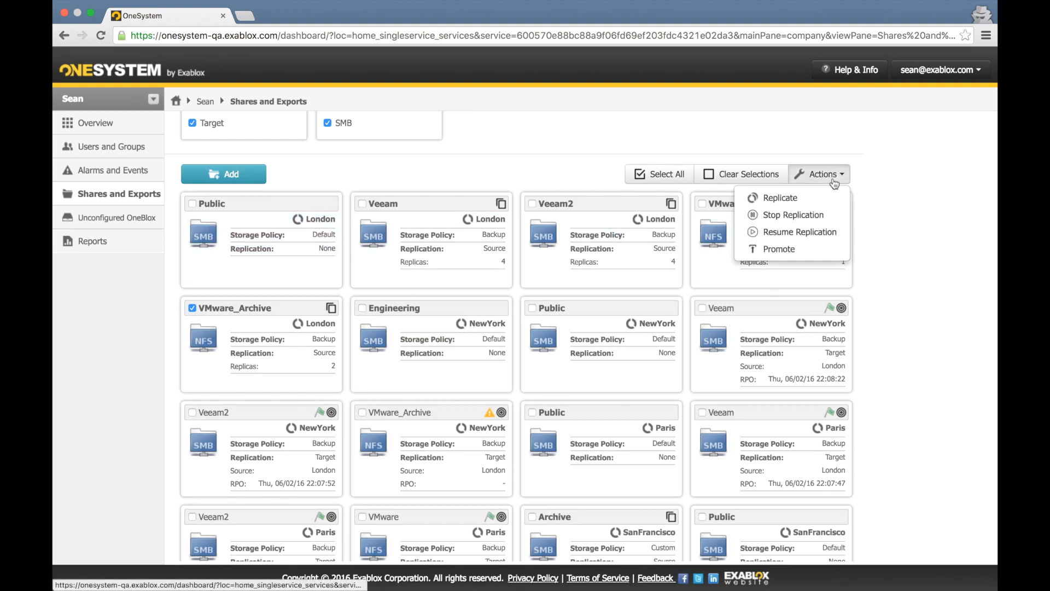
click(821, 192)
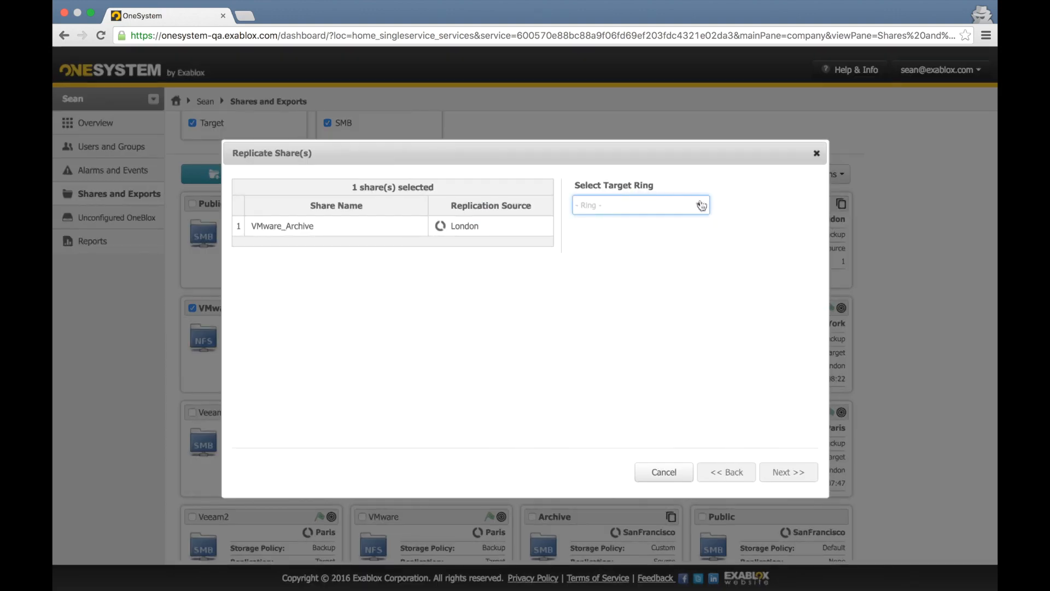
click(702, 205)
click(665, 239)
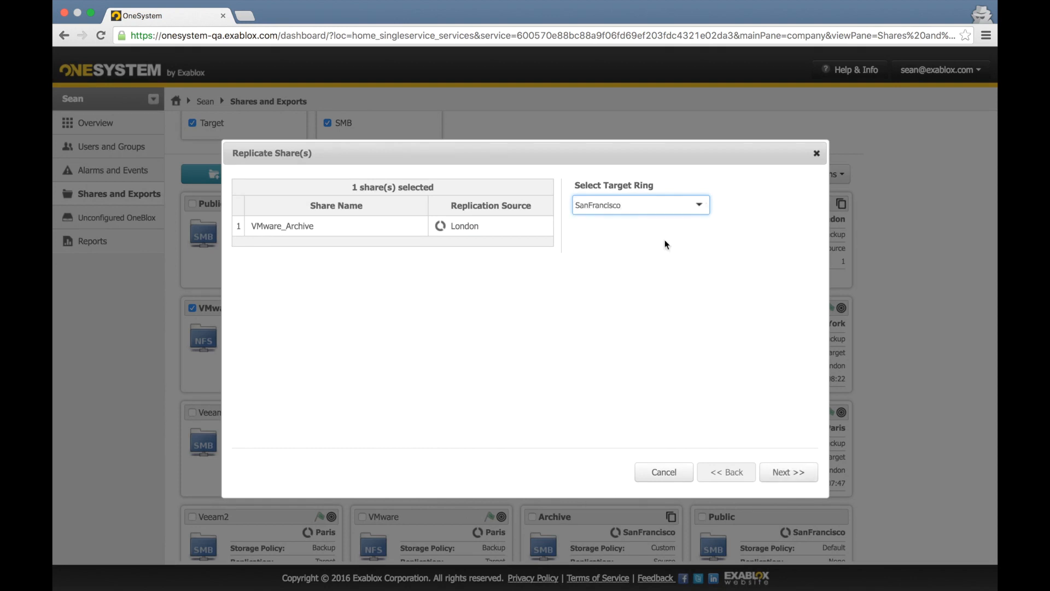
click(786, 479)
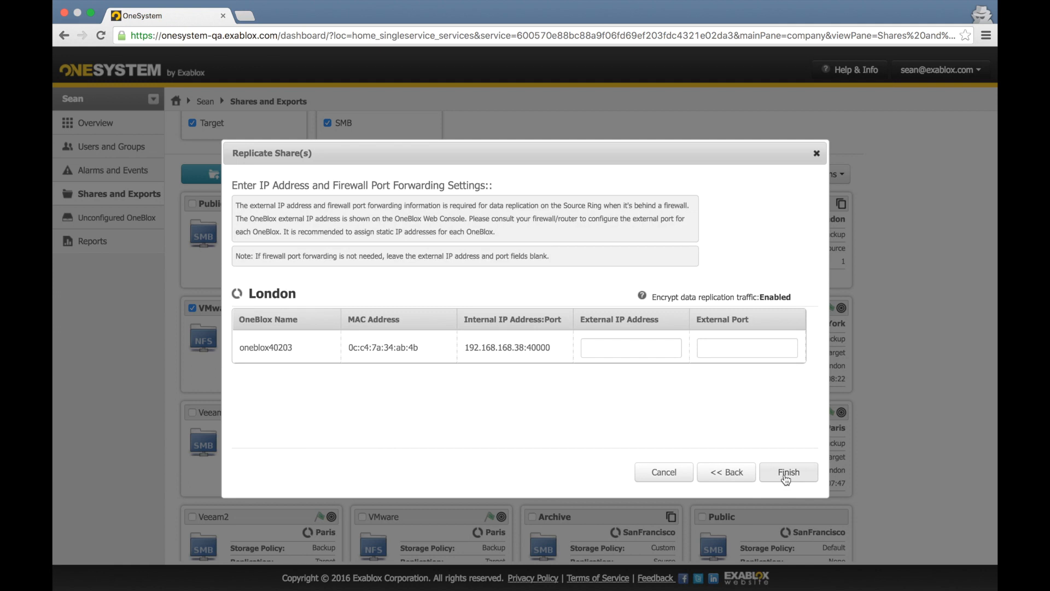
click(786, 479)
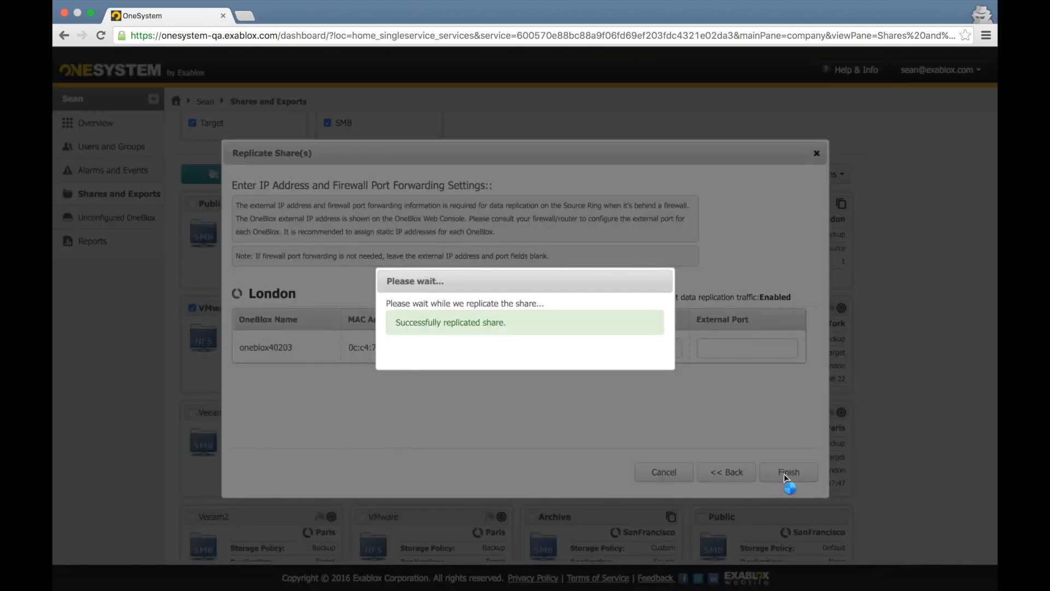